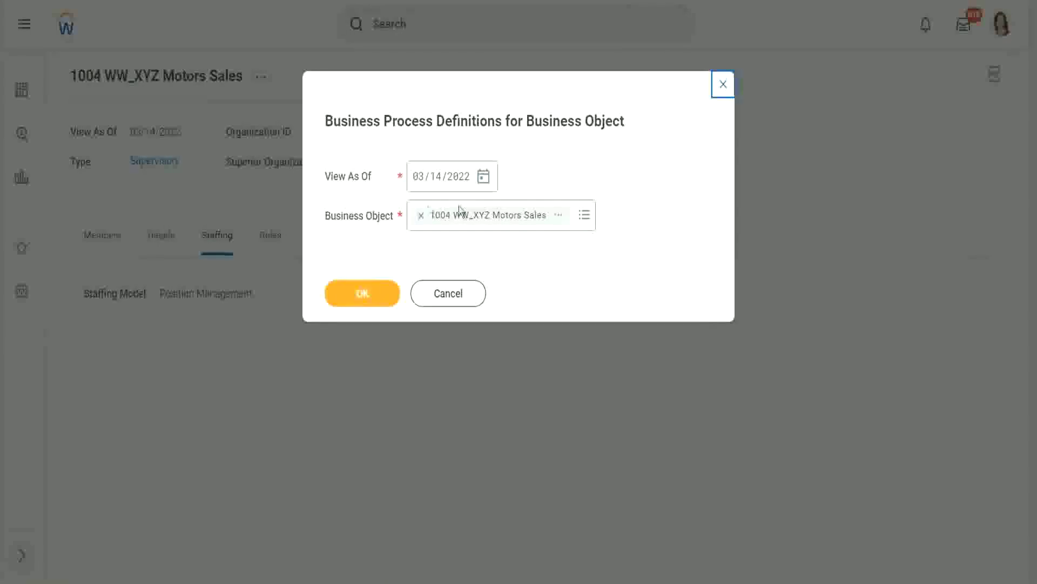
Run the Business Process Definitions report for 1004 WW_XYZ Motors Sales as of 03/14/2022.
{"action": "left_click", "coordinate": [378, 290]}
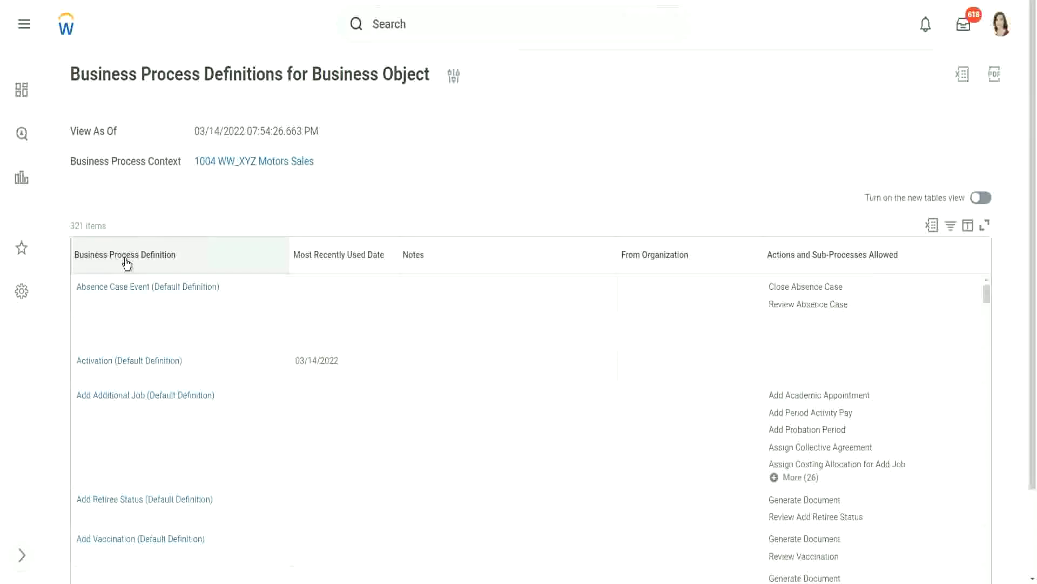
Filter the Business Process Definition column to Create Position (Default Definition).
{"action": "left_click", "coordinate": [126, 259]}
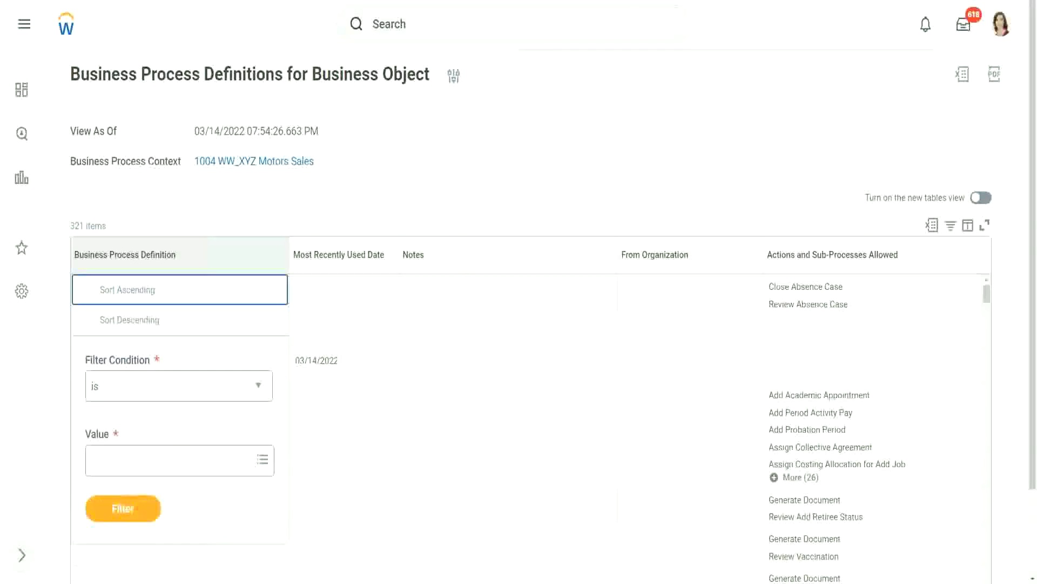
{"action": "left_click", "coordinate": [131, 474]}
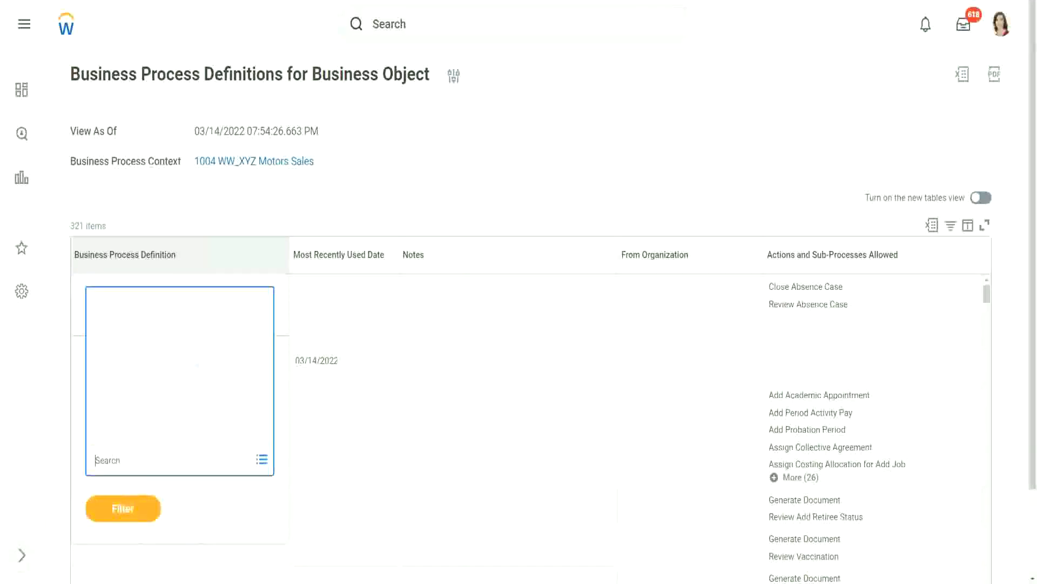
{"action": "type", "text": "create position"}
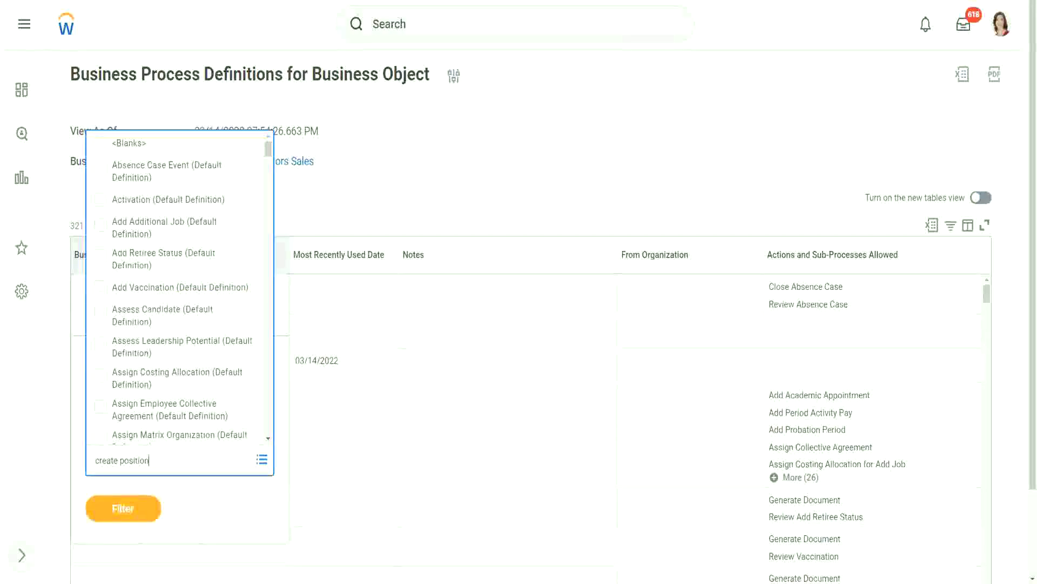
{"action": "key", "text": "Return"}
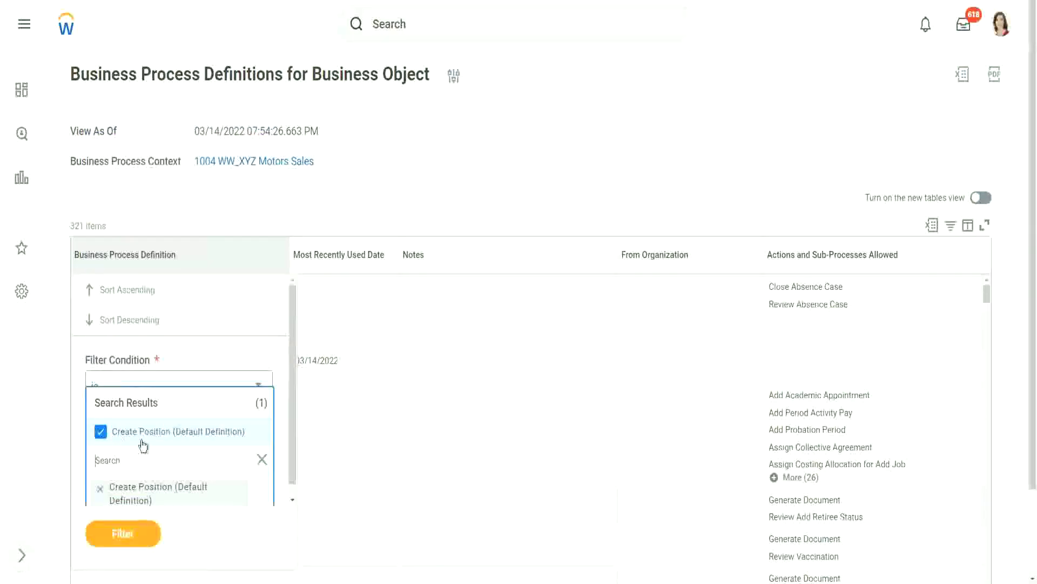
{"action": "left_click", "coordinate": [121, 537]}
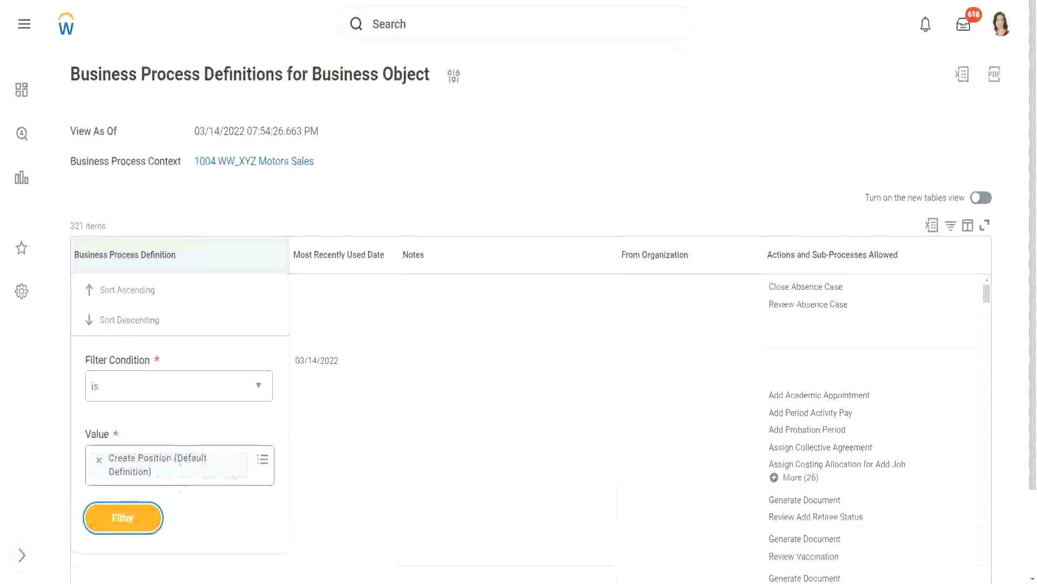
{"action": "left_click", "coordinate": [124, 519]}
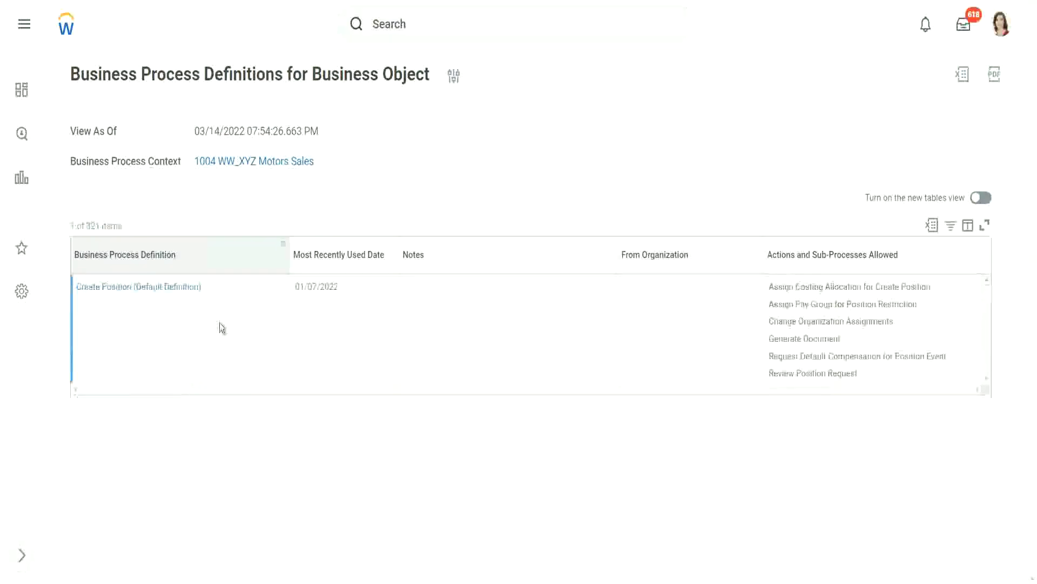
Open Create Position (Default Definition) and review its single Initiation step.
{"action": "left_click", "coordinate": [121, 288]}
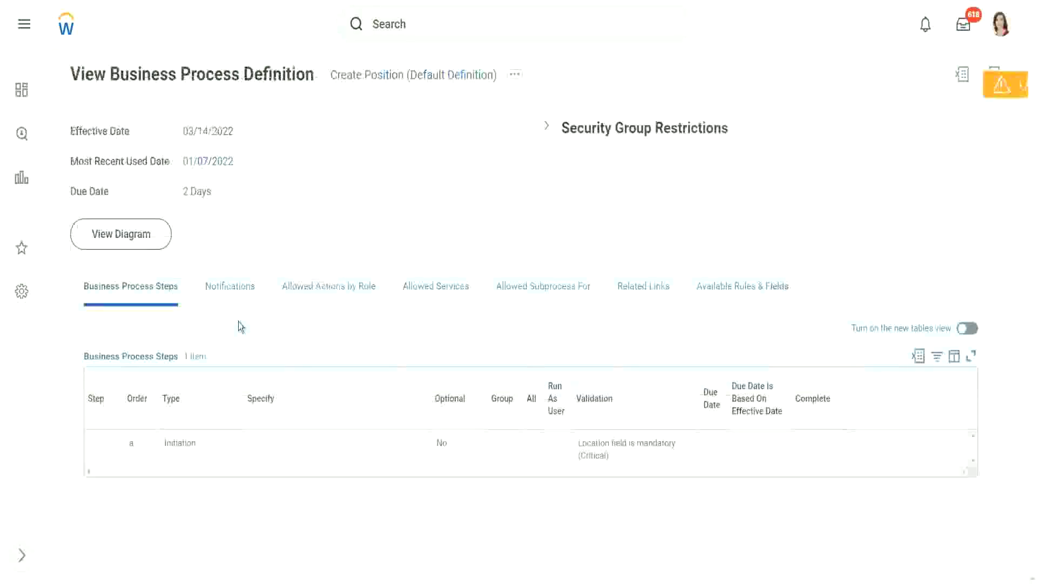
{"action": "mouse_move", "coordinate": [663, 450]}
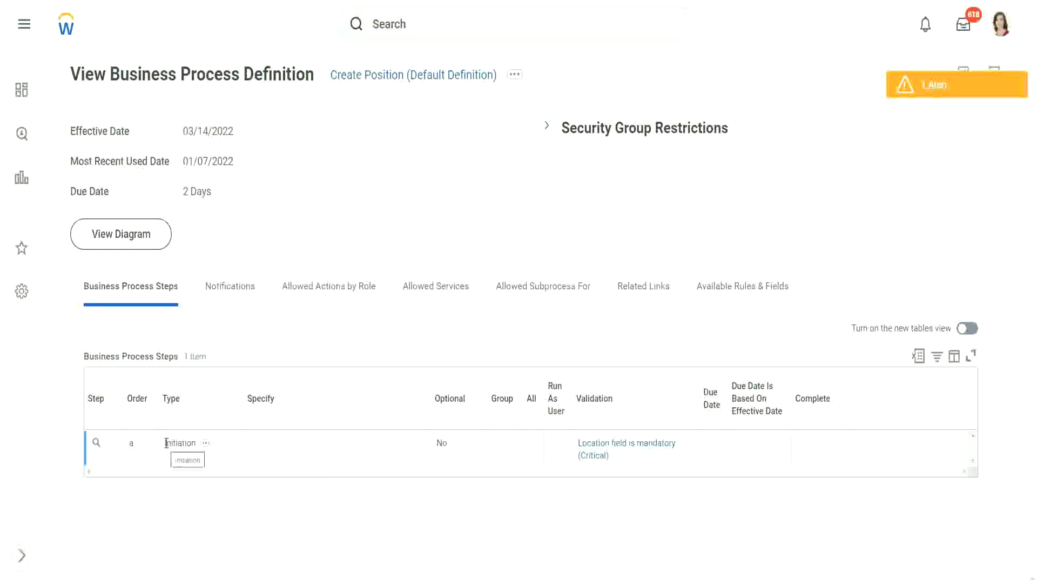
{"action": "left_click_drag", "start_coordinate": [166, 442], "coordinate": [196, 443]}
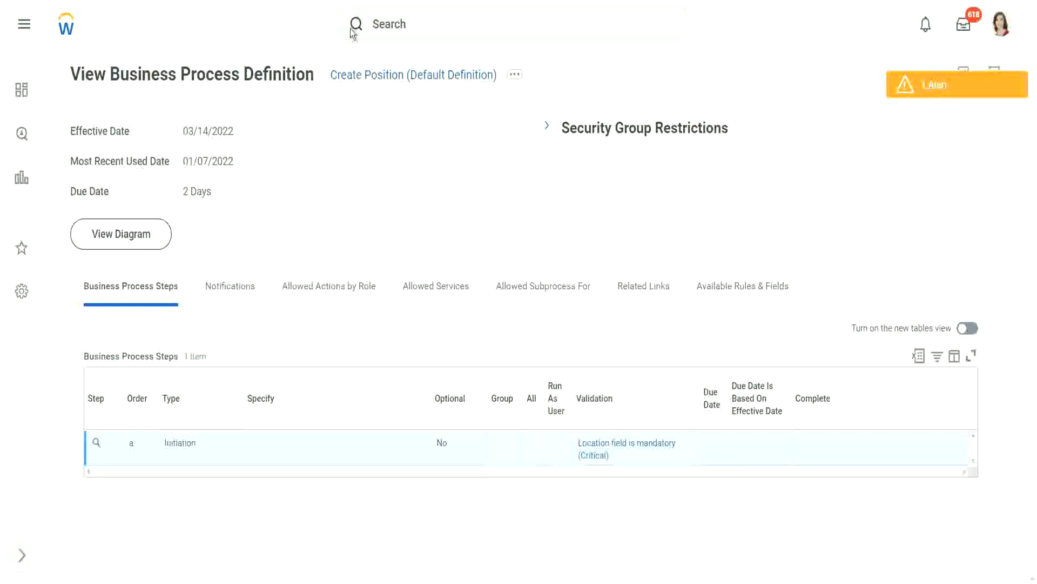
Navigate from 1001 WW_XYZ Motors via 1002 Executive to 1004 WW_XYZ Motors Sales and show its actions.
{"action": "left_click", "coordinate": [437, 22]}
{"action": "type", "text": "1001"}
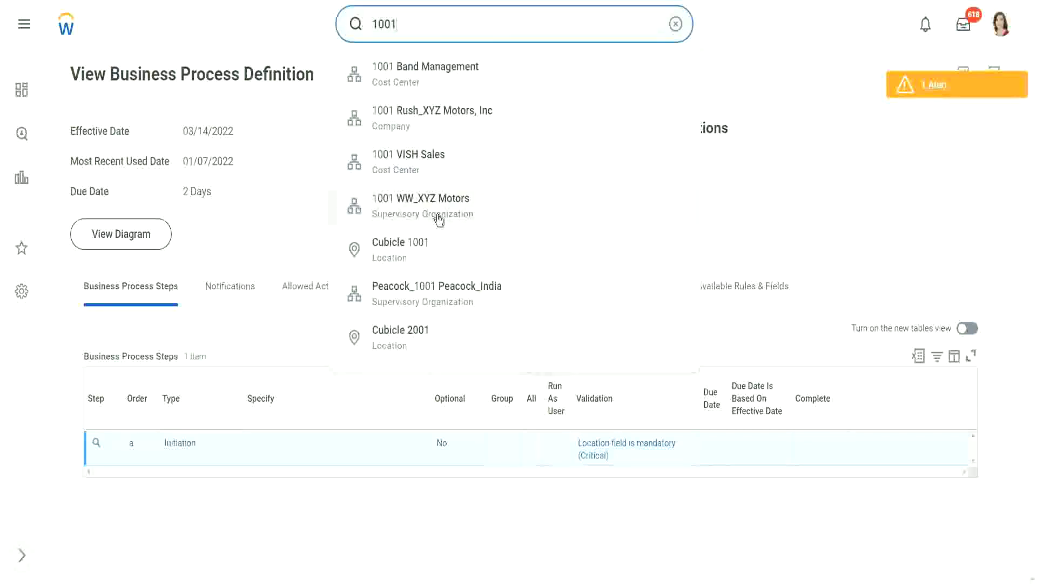
{"action": "left_click", "coordinate": [438, 214]}
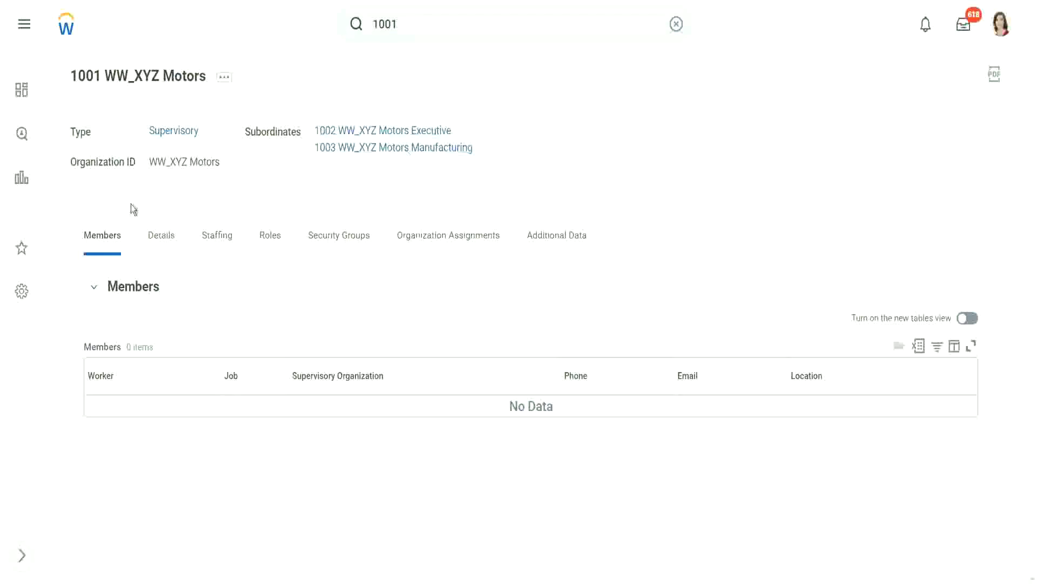
{"action": "left_click", "coordinate": [422, 132]}
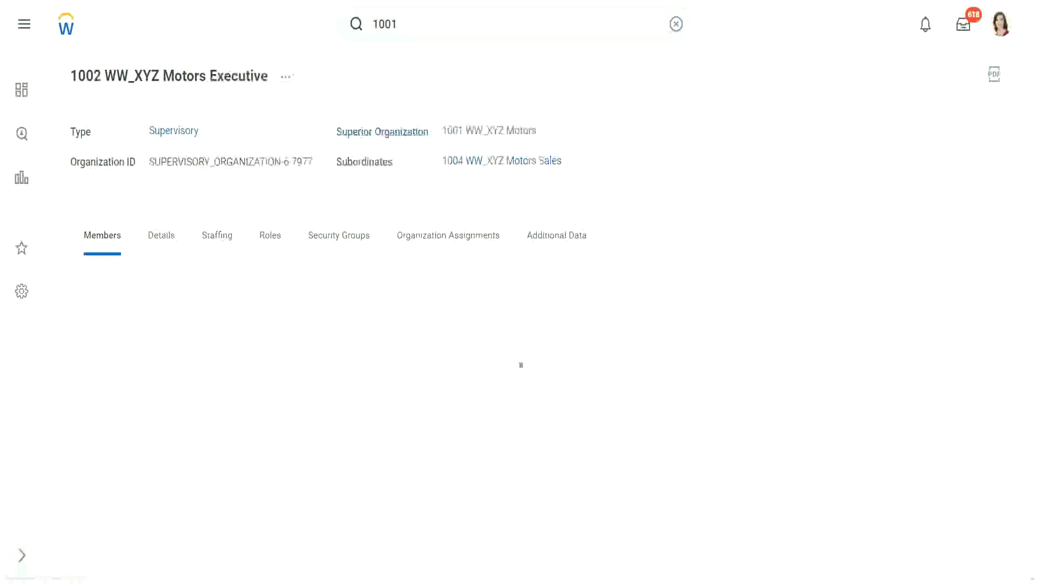
{"action": "left_click", "coordinate": [547, 164]}
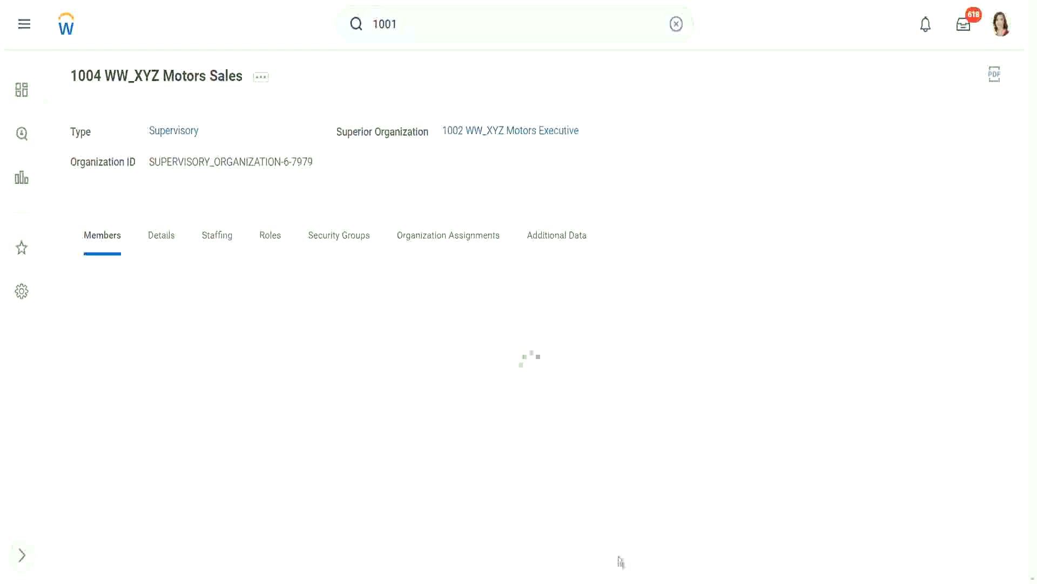
{"action": "left_click", "coordinate": [261, 77]}
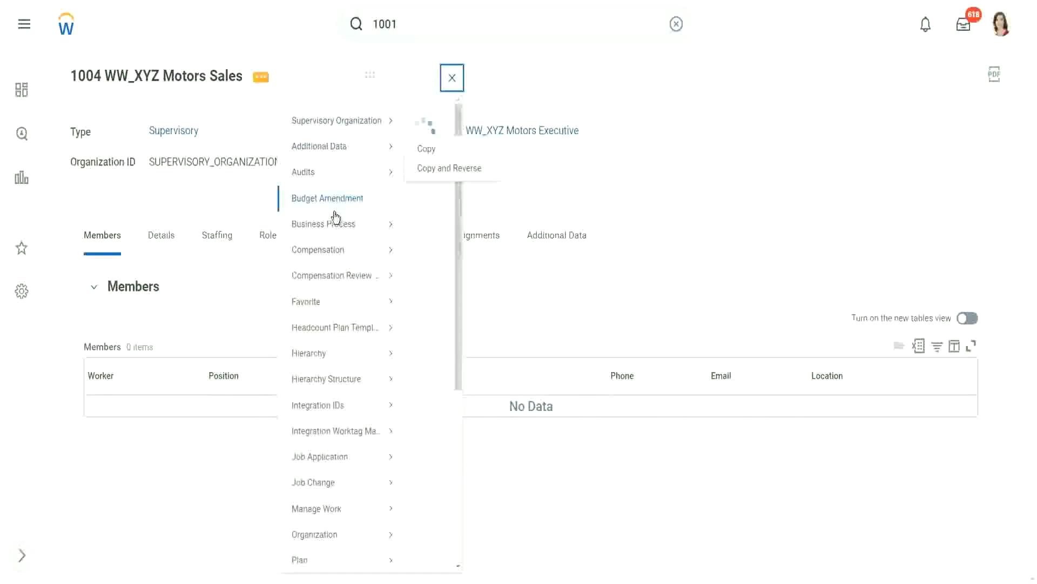
Create a new Create Position business process definition, choosing None of the above.
{"action": "mouse_move", "coordinate": [342, 238]}
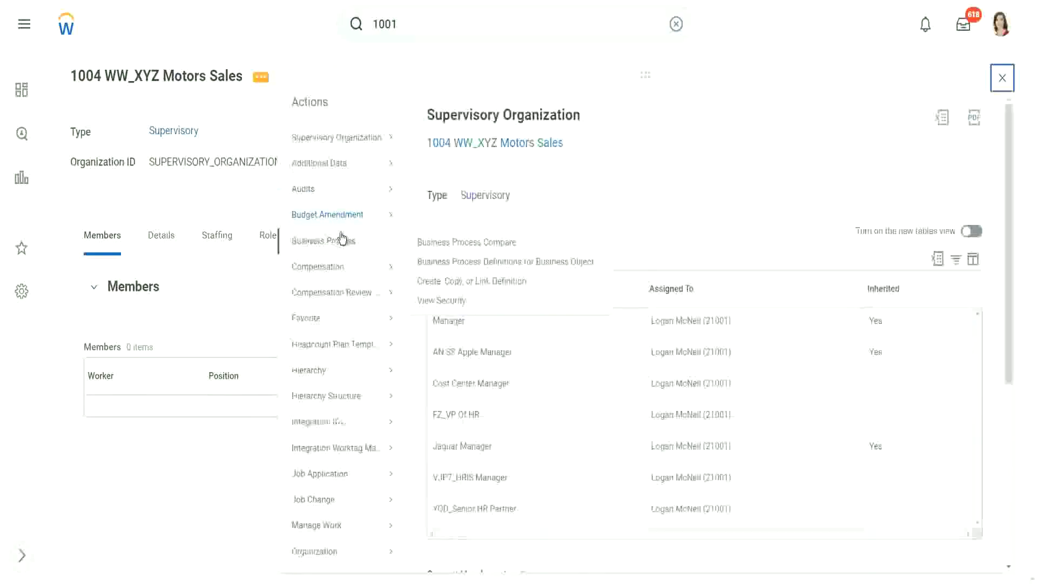
{"action": "left_click", "coordinate": [448, 282]}
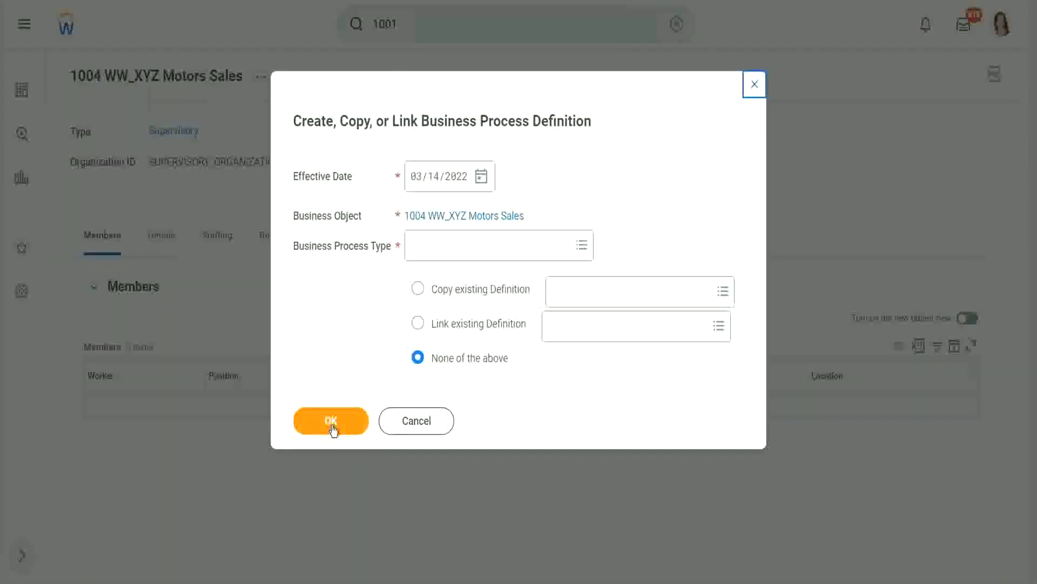
{"action": "left_click", "coordinate": [333, 423]}
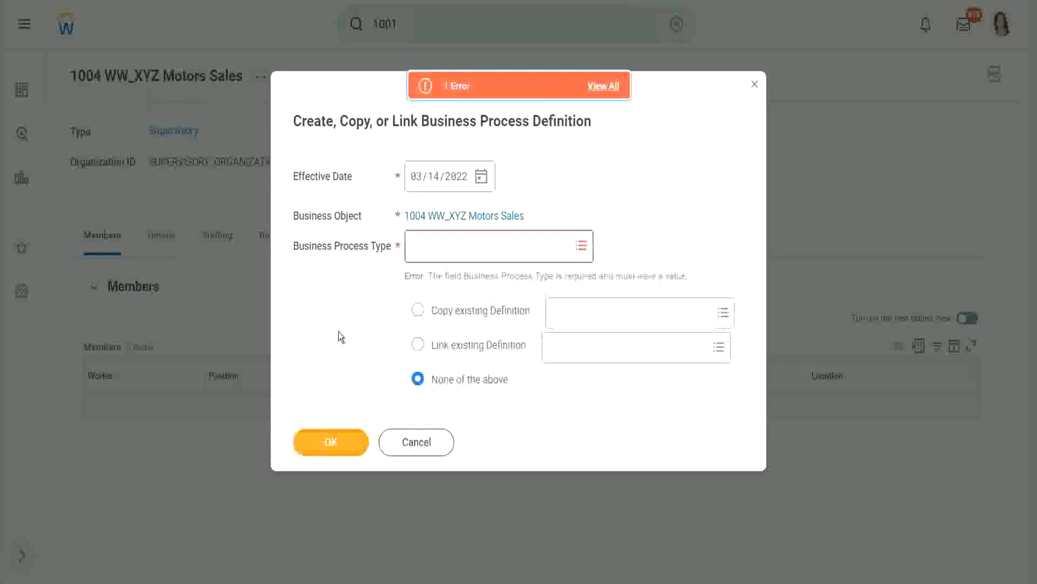
{"action": "left_click", "coordinate": [478, 252]}
{"action": "type", "text": "create"}
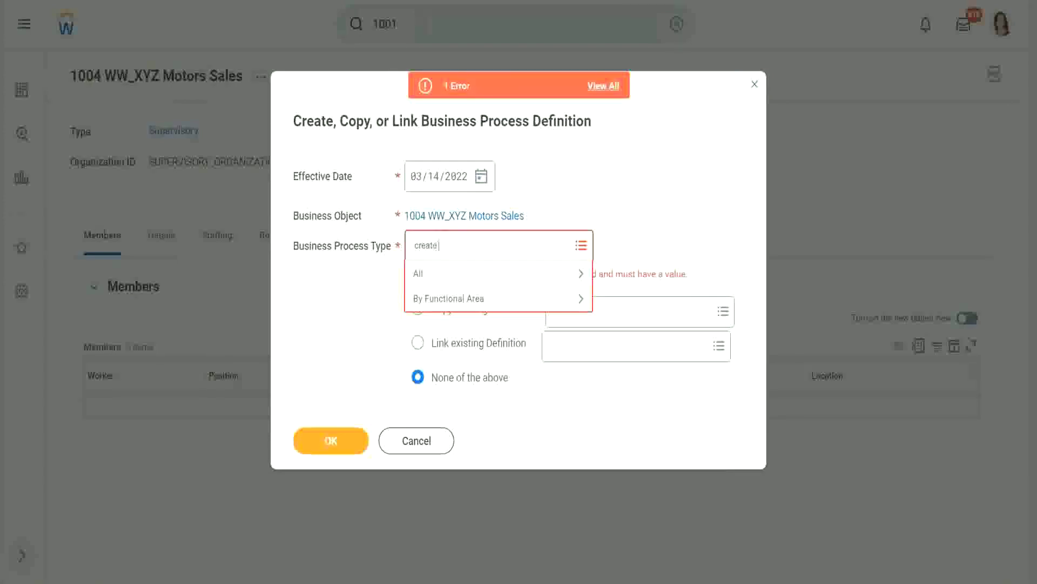
{"action": "type", "text": " position"}
{"action": "key", "text": "Return"}
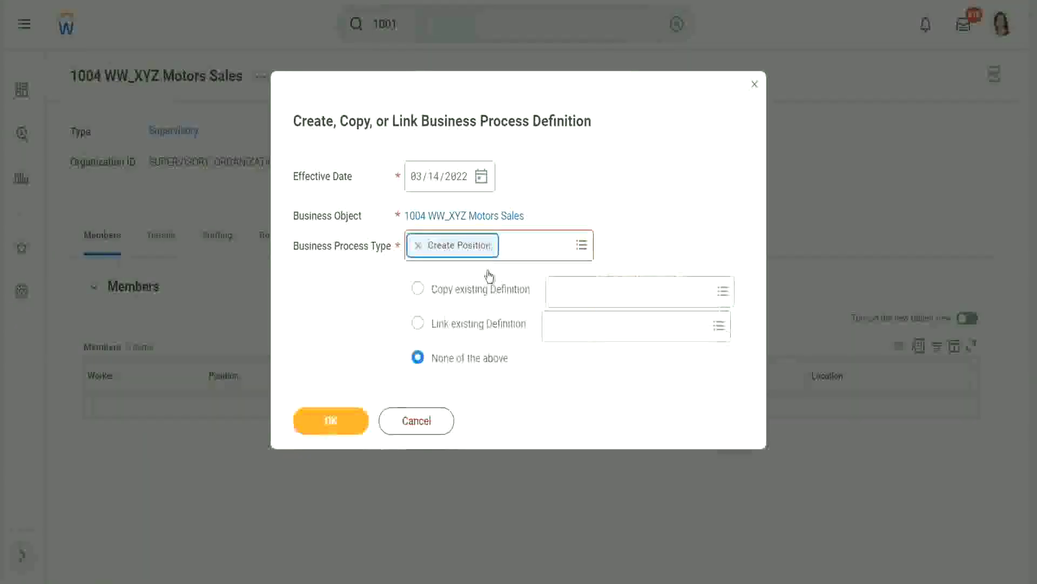
{"action": "left_click", "coordinate": [339, 423]}
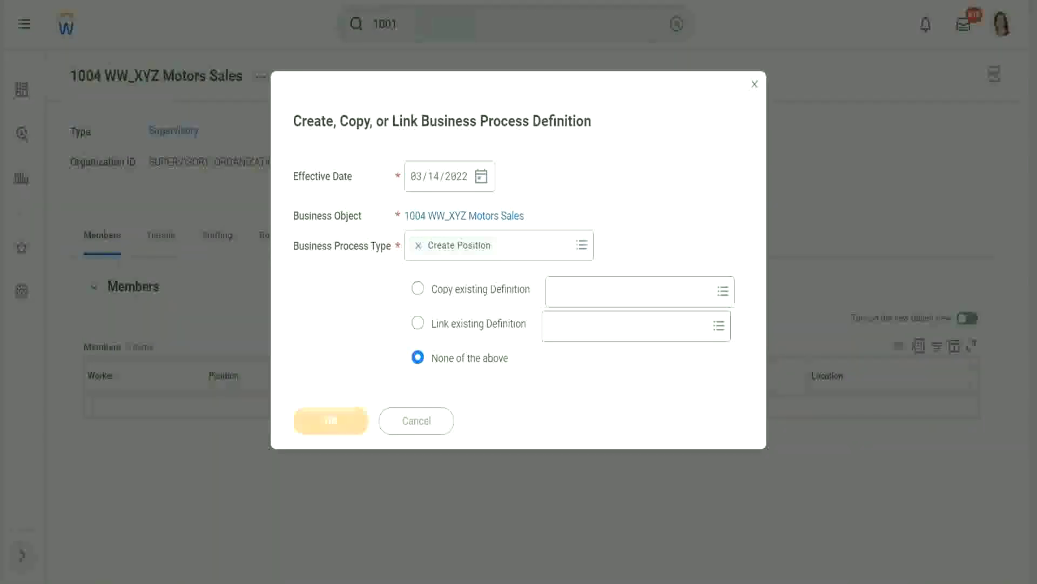
Add a second step with order b and type Approval.
{"action": "scroll", "coordinate": [315, 319], "scroll_direction": "down", "scroll_amount": 3}
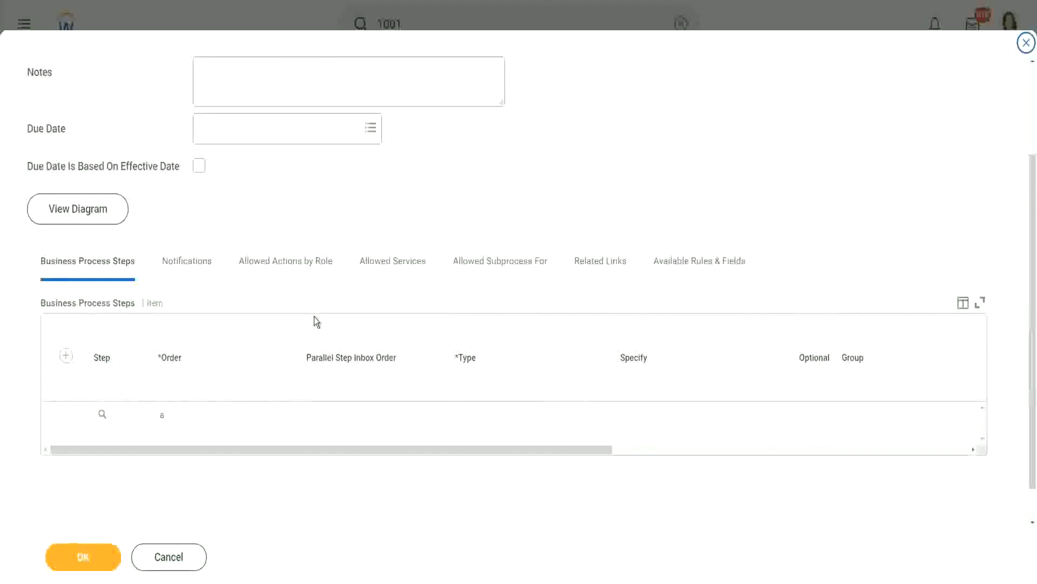
{"action": "left_click", "coordinate": [66, 315]}
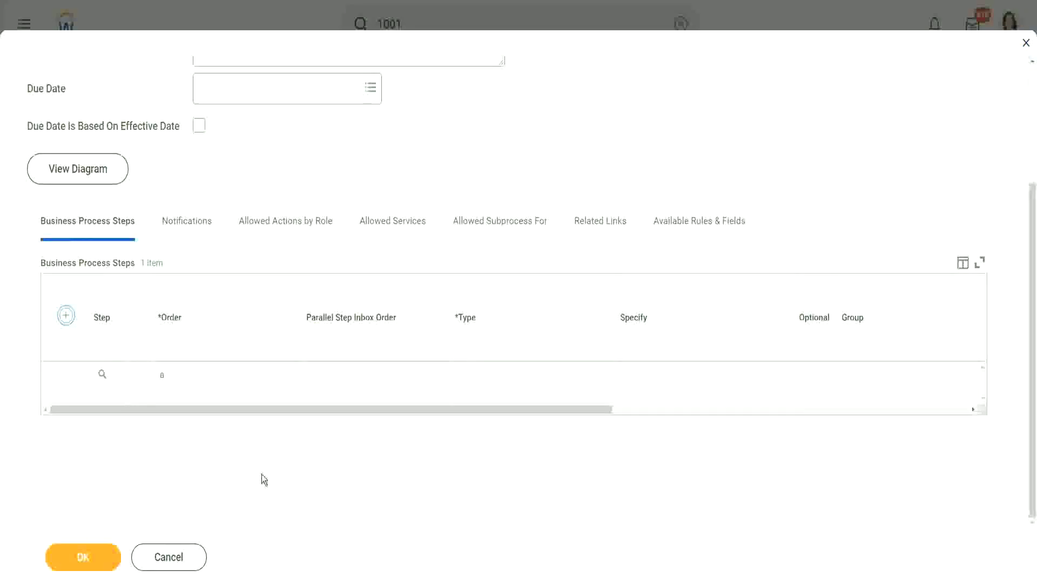
{"action": "left_click", "coordinate": [189, 385]}
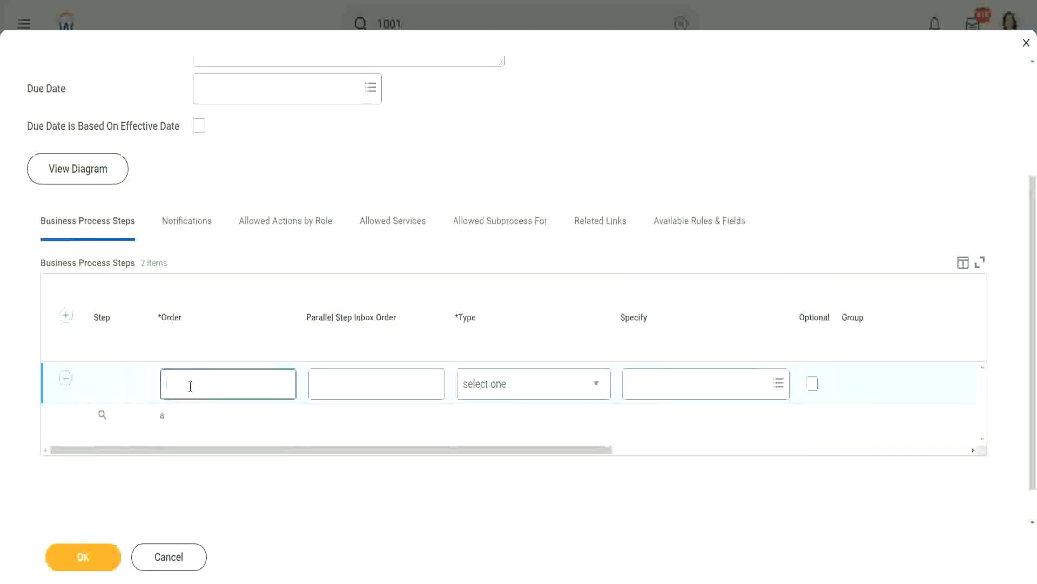
{"action": "type", "text": "b"}
{"action": "left_click", "coordinate": [524, 383]}
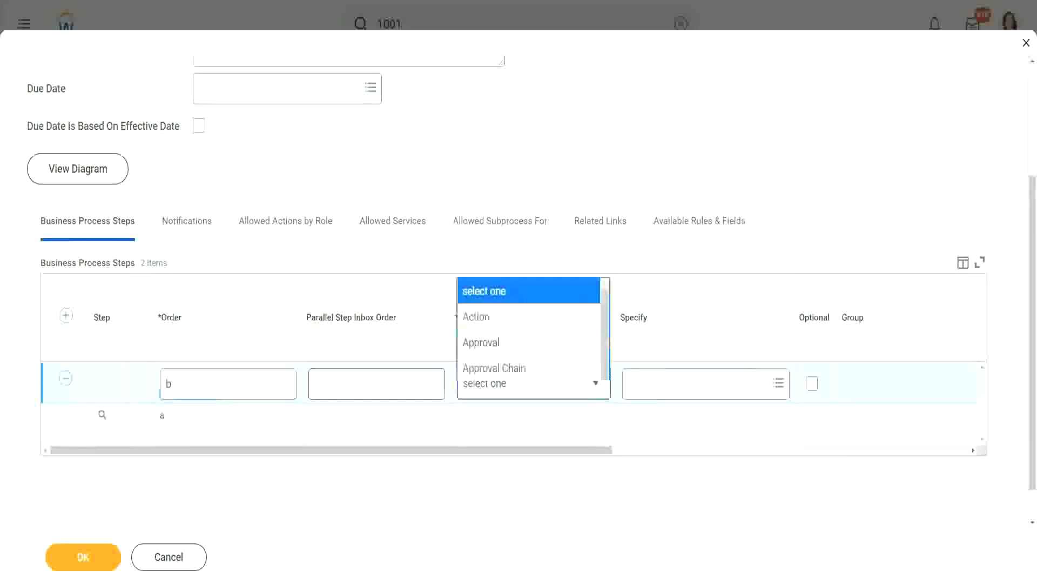
{"action": "left_click", "coordinate": [494, 81]}
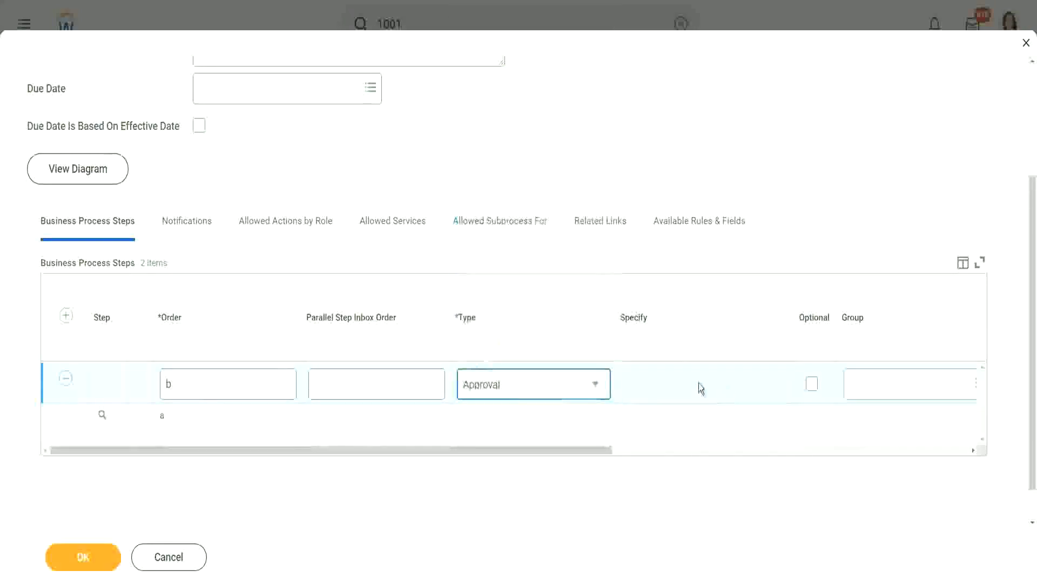
Search 'hr partner' in the approval step's Group field.
{"action": "left_click", "coordinate": [859, 396]}
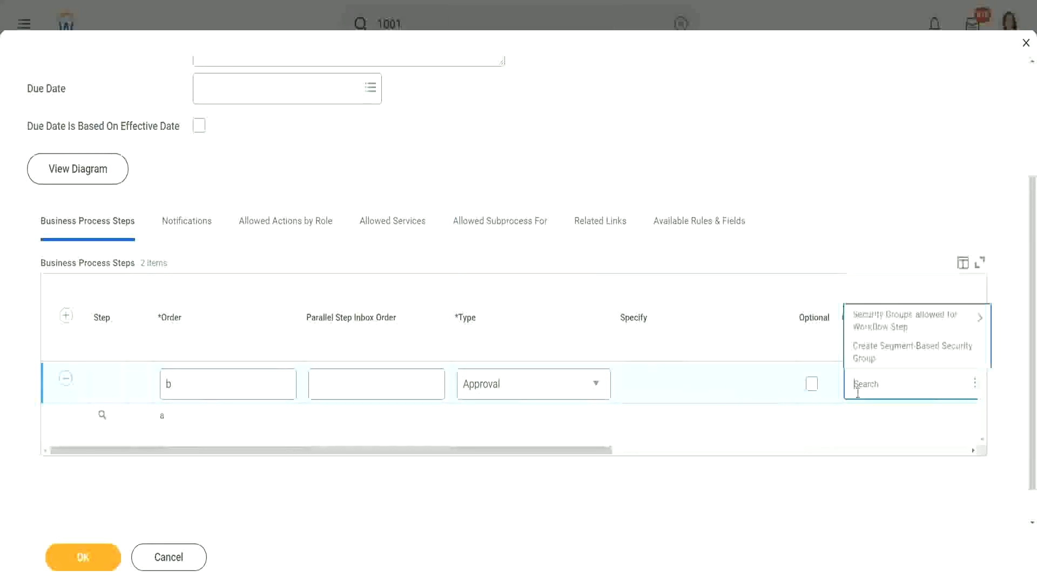
{"action": "type", "text": "hr partner"}
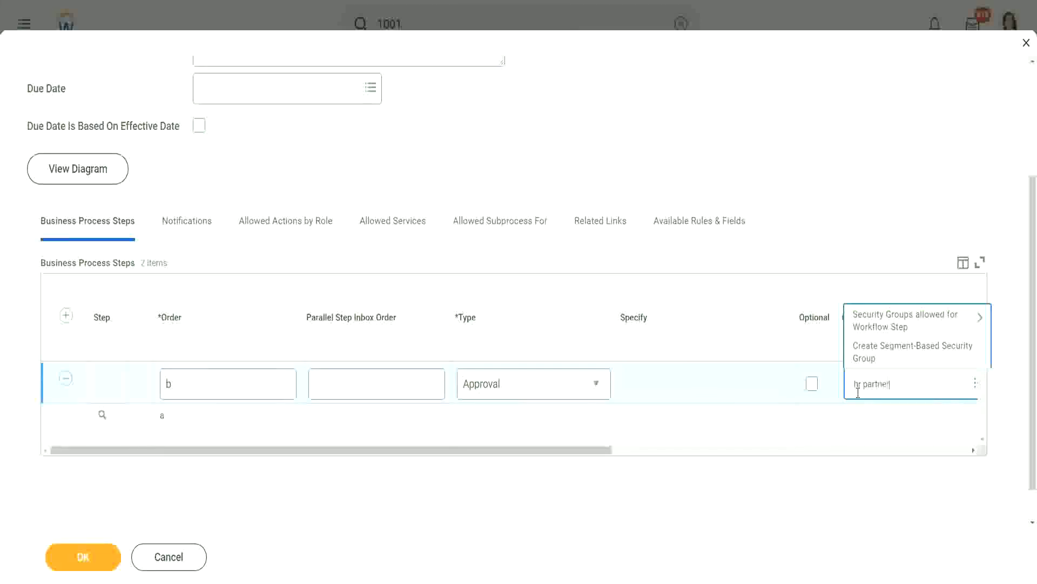
{"action": "key", "text": "Return"}
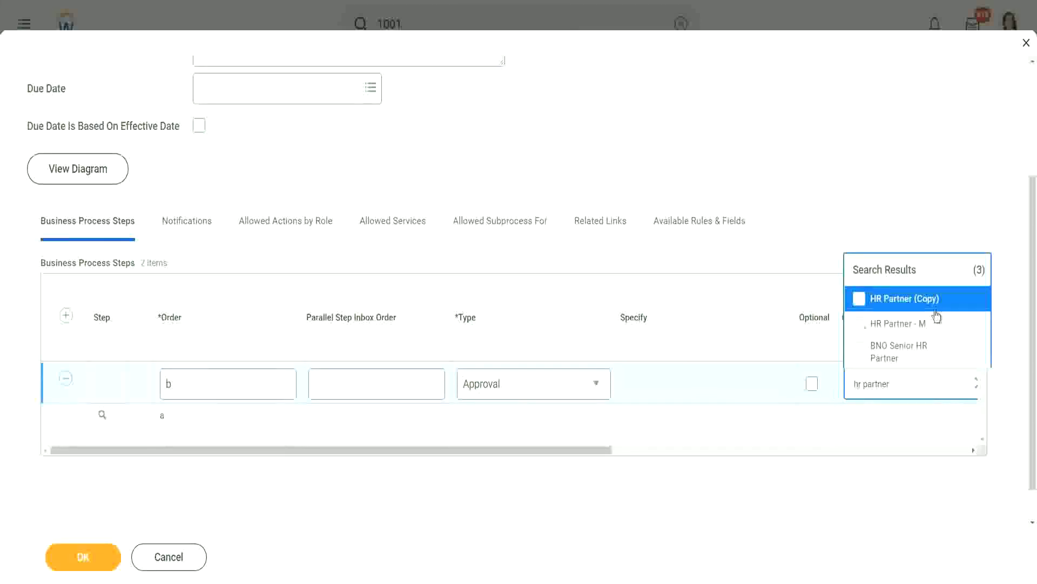
{"action": "left_click_drag", "start_coordinate": [512, 449], "coordinate": [644, 452]}
Try HR partner and compensation partner groups, removing Compensation Partner (by Supervisory) - M.
{"action": "left_click", "coordinate": [672, 390]}
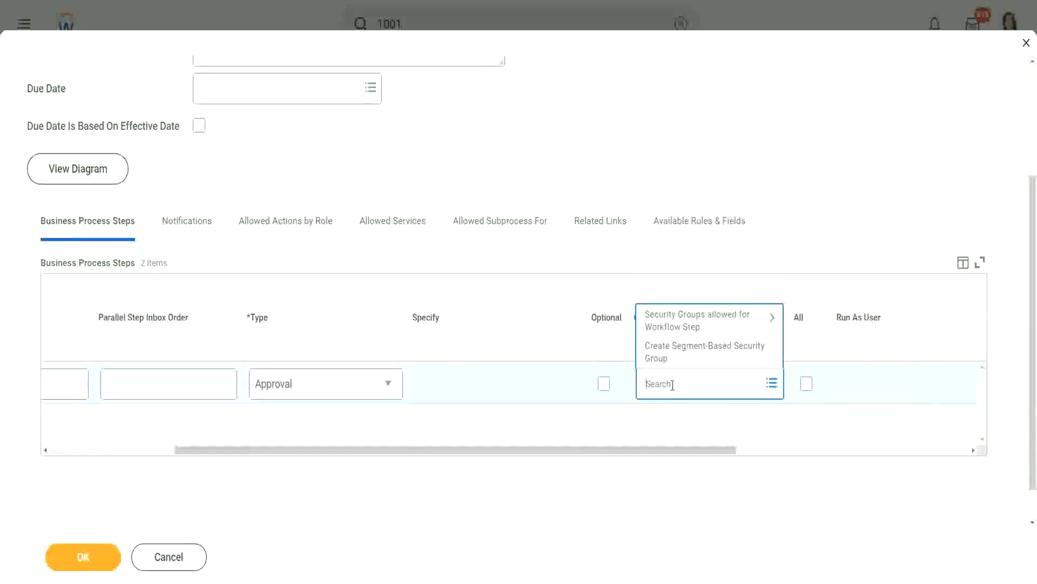
{"action": "type", "text": "hr partner"}
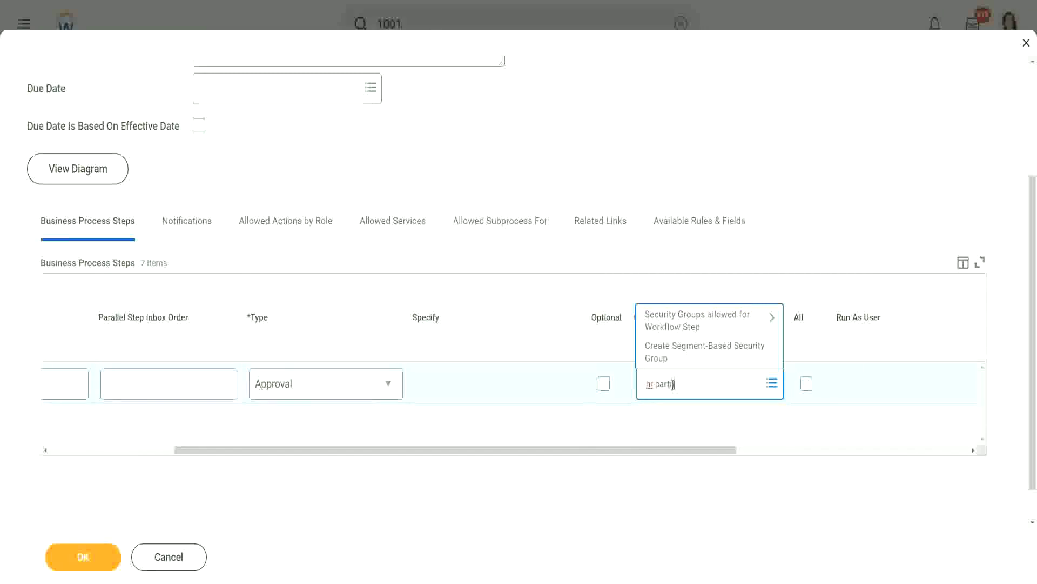
{"action": "key", "text": "Return"}
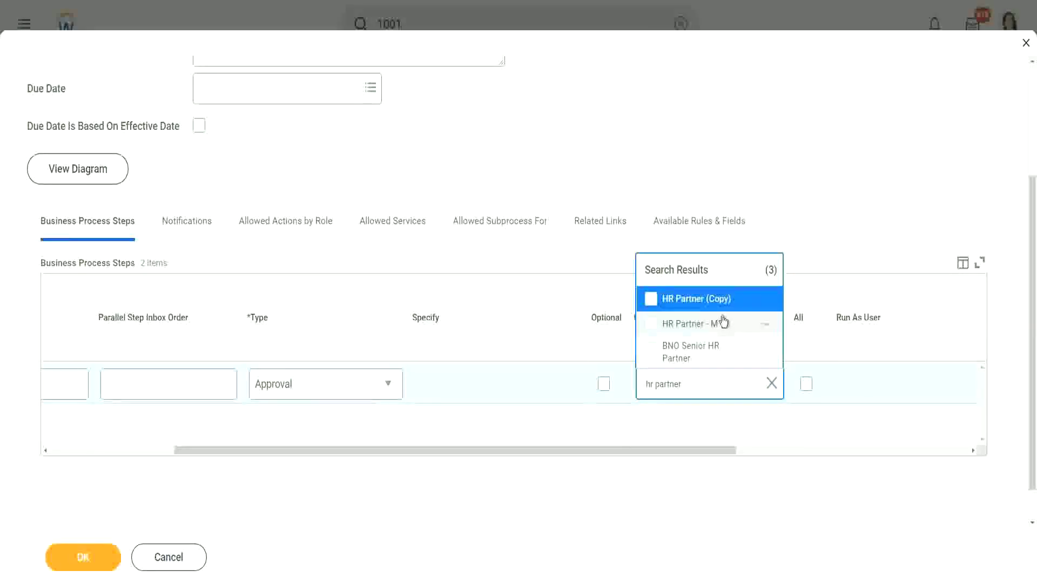
{"action": "triple_click", "coordinate": [704, 384]}
{"action": "type", "text": "compensation part"}
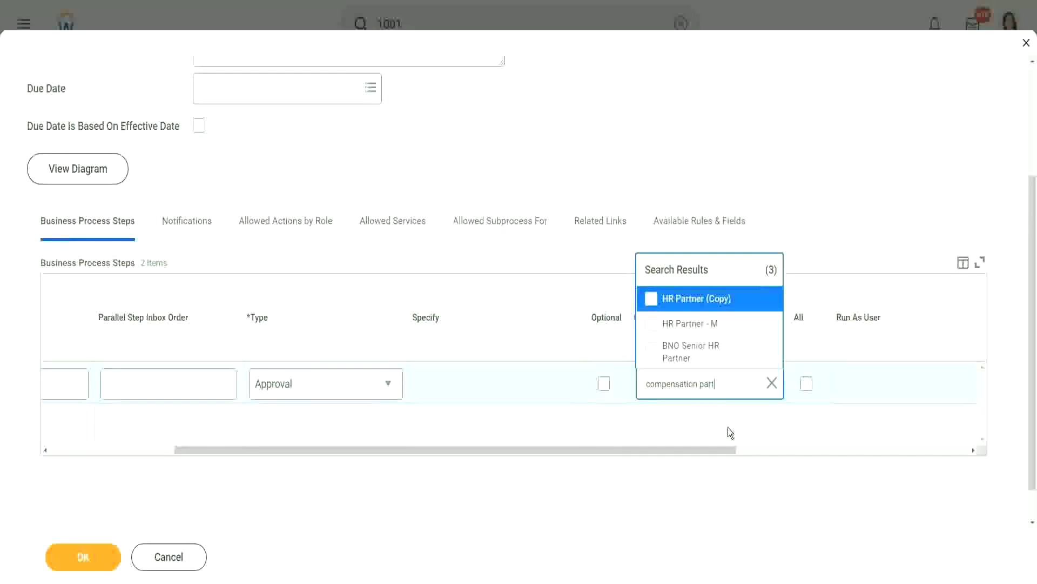
{"action": "key", "text": "Return"}
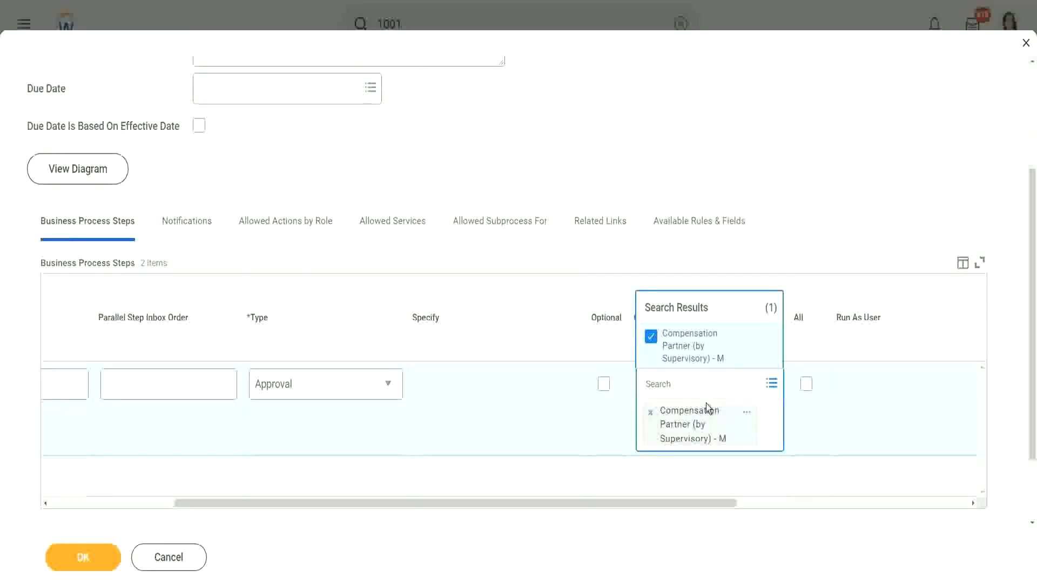
{"action": "left_click", "coordinate": [650, 413]}
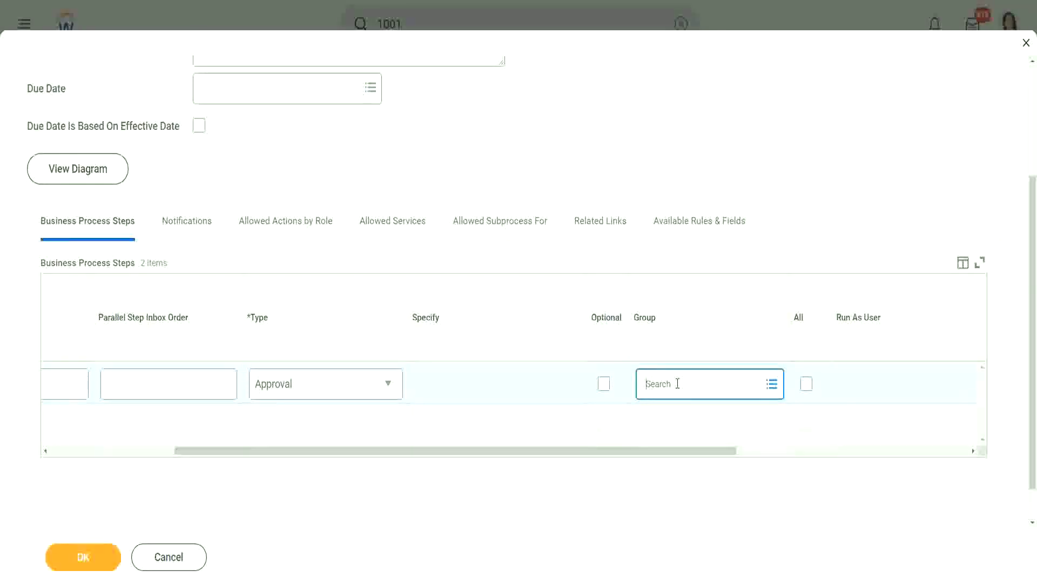
Search 'manager', check the Manager - M group details, and select Manager - M.
{"action": "type", "text": "benefit"}
{"action": "key", "text": "BackSpace"}
{"action": "key", "text": "BackSpace"}
{"action": "key", "text": "BackSpace"}
{"action": "key", "text": "BackSpace"}
{"action": "key", "text": "BackSpace"}
{"action": "key", "text": "BackSpace"}
{"action": "key", "text": "BackSpace"}
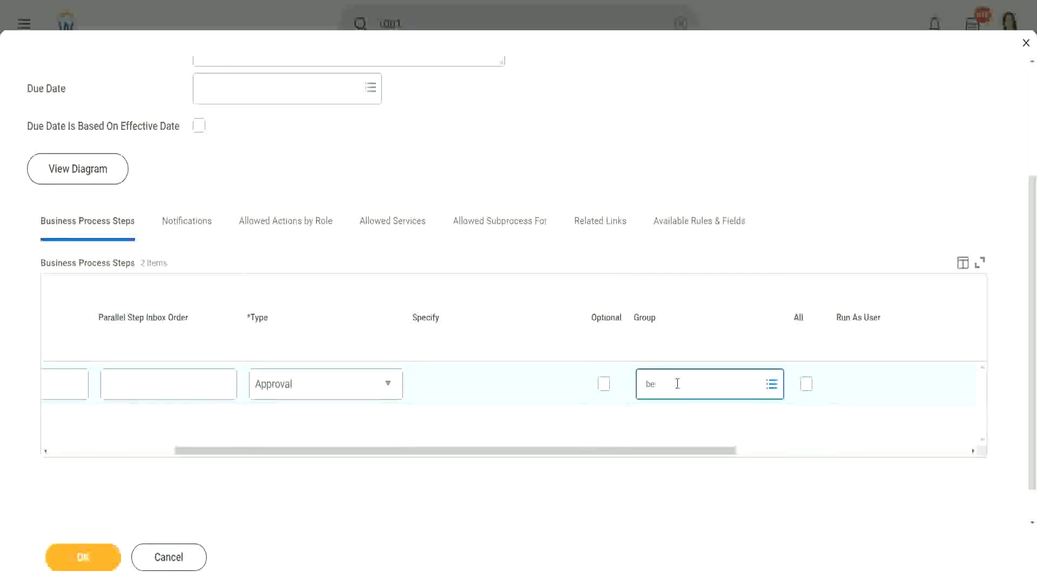
{"action": "type", "text": "manager"}
{"action": "key", "text": "Return"}
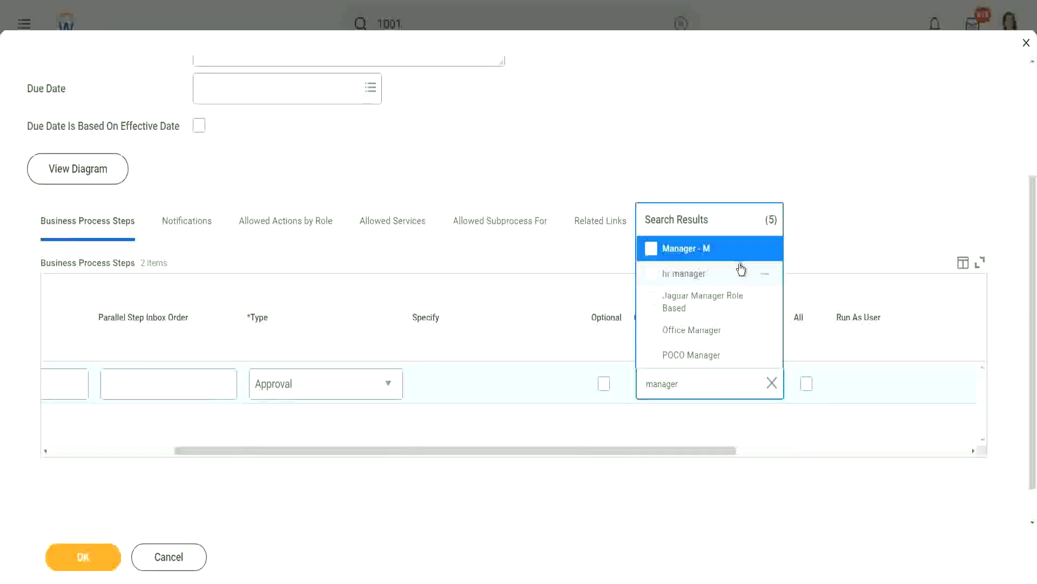
{"action": "left_click", "coordinate": [767, 250]}
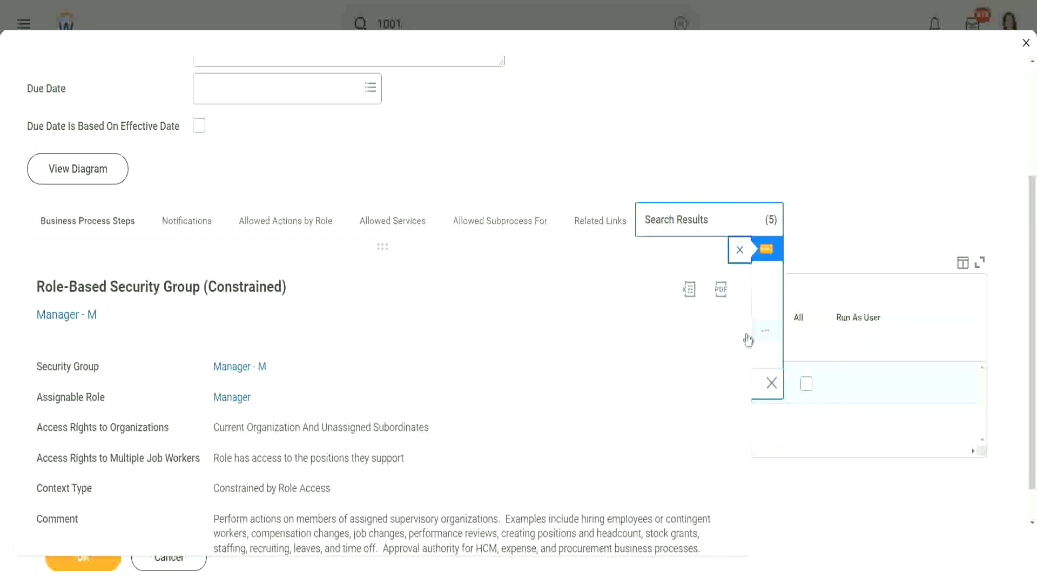
{"action": "left_click", "coordinate": [702, 219]}
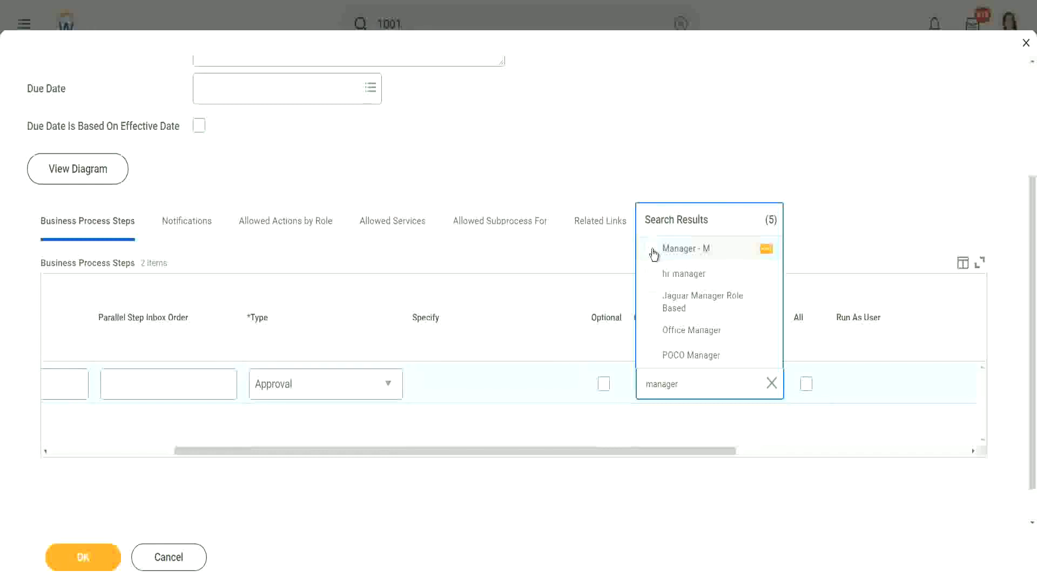
{"action": "left_click", "coordinate": [653, 249]}
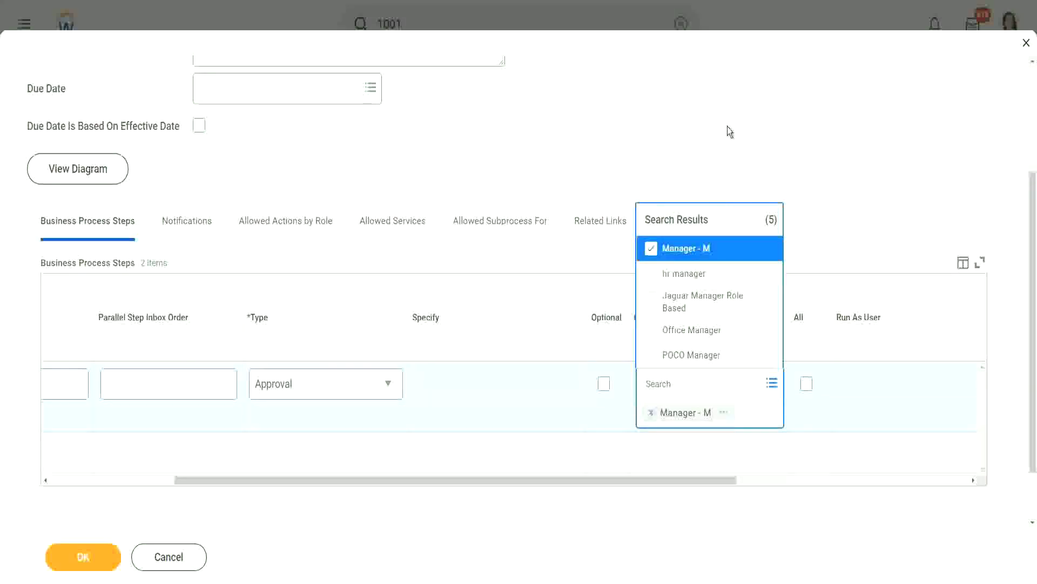
{"action": "left_click", "coordinate": [727, 127]}
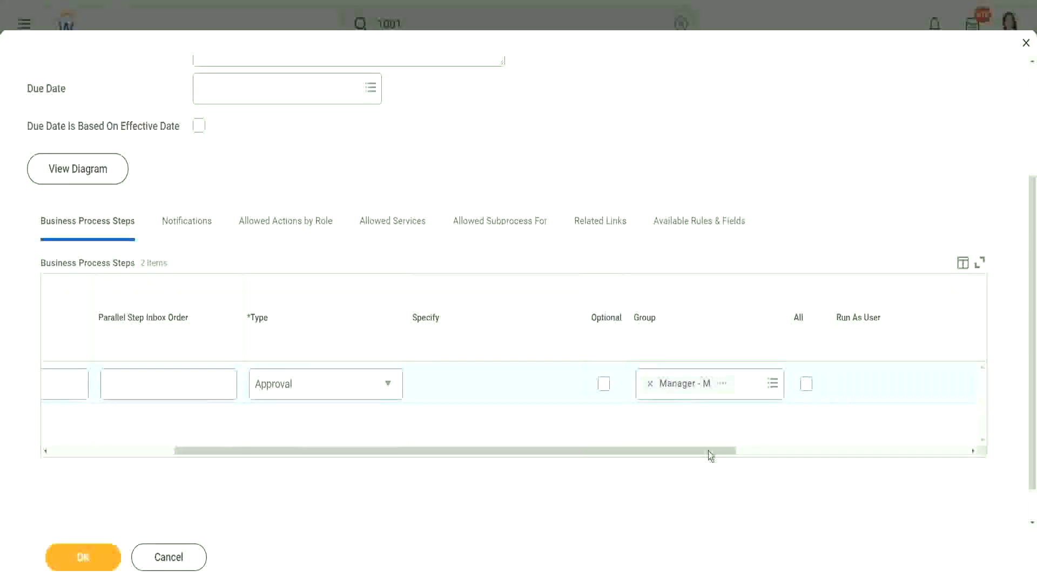
Set approval step b's due date to 2 Days and save the business process.
{"action": "scroll", "coordinate": [708, 450], "scroll_direction": "right", "scroll_amount": 1}
{"action": "scroll", "coordinate": [865, 451], "scroll_direction": "right", "scroll_amount": 3}
{"action": "left_click", "coordinate": [749, 385]}
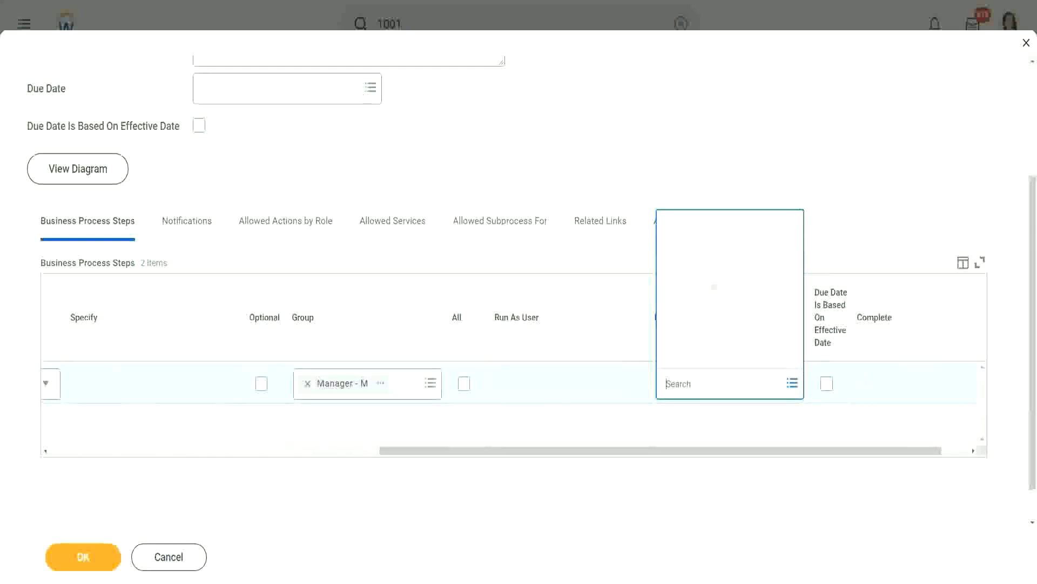
{"action": "left_click", "coordinate": [713, 124]}
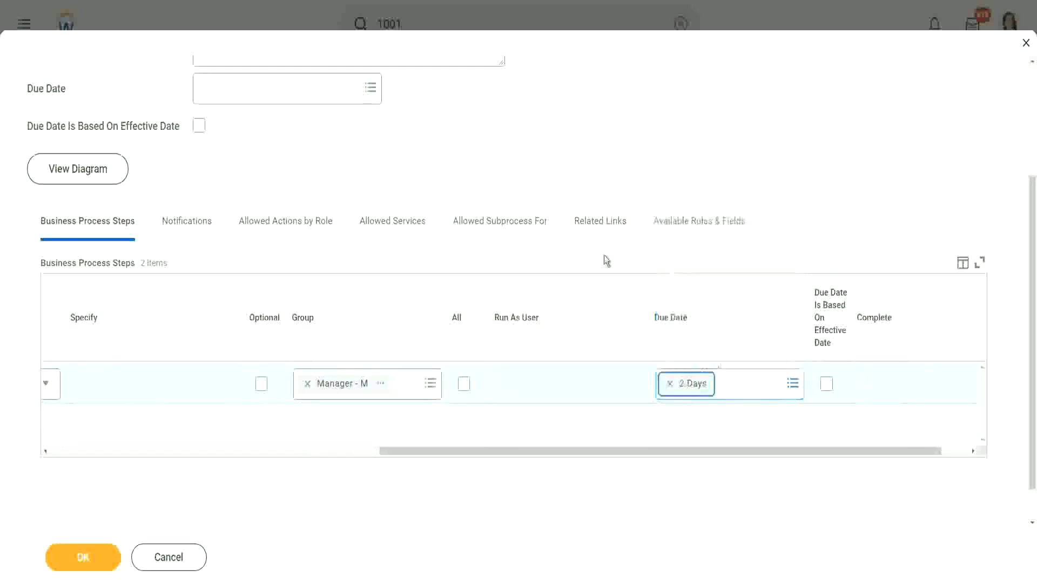
{"action": "left_click_drag", "start_coordinate": [583, 451], "coordinate": [63, 516]}
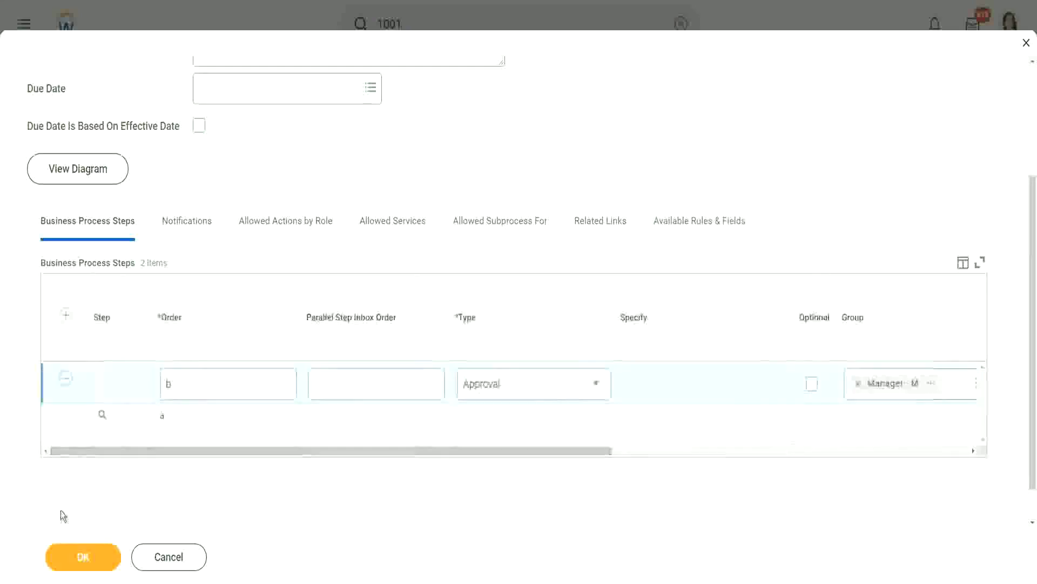
{"action": "left_click", "coordinate": [95, 556]}
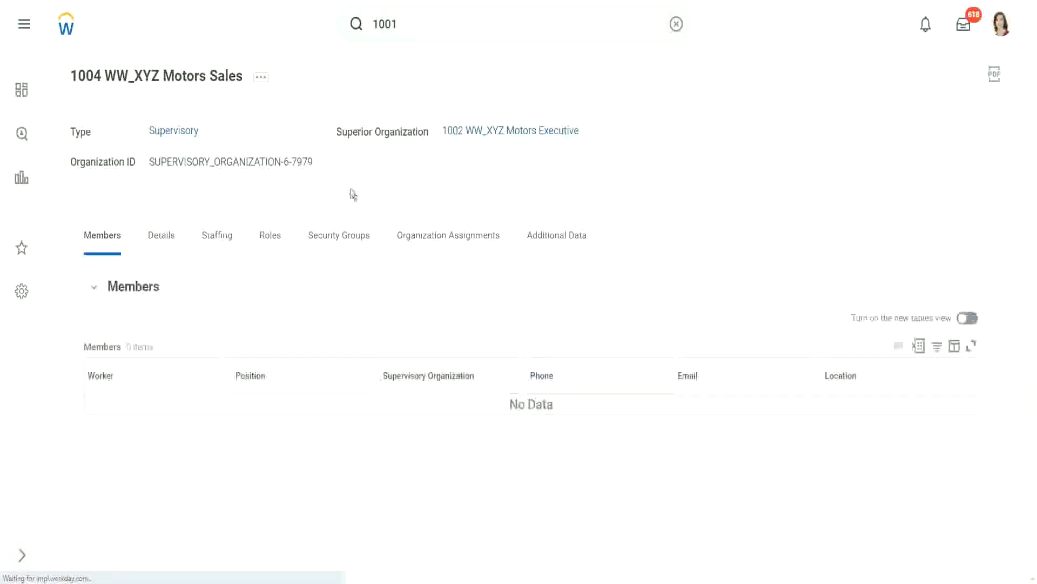
Start Roles > Assign Roles for 1004 WW_XYZ Motors Sales, effective 03/14/2022.
{"action": "left_click", "coordinate": [261, 78]}
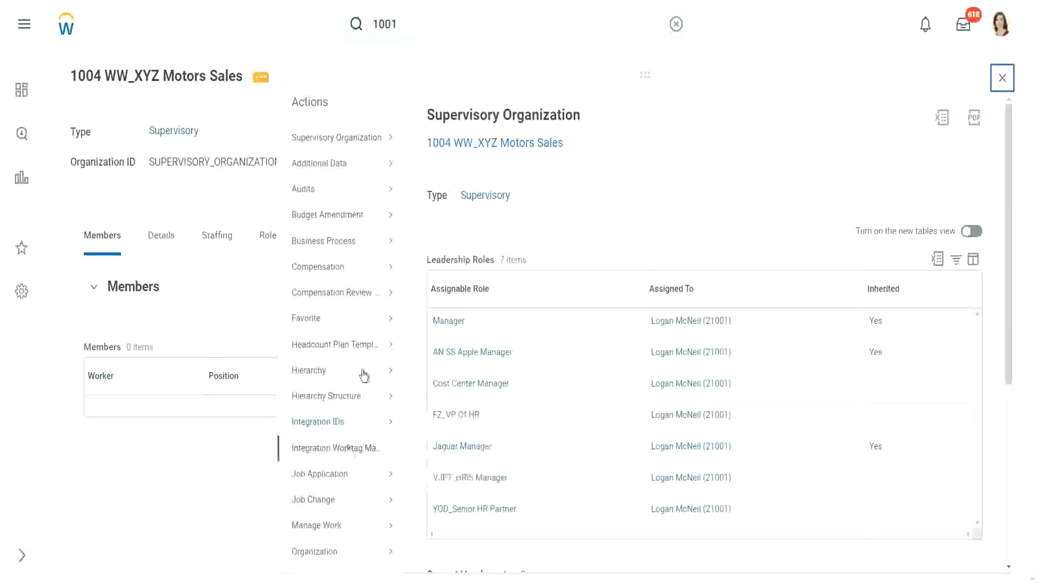
{"action": "scroll", "coordinate": [344, 332], "scroll_direction": "down", "scroll_amount": 1}
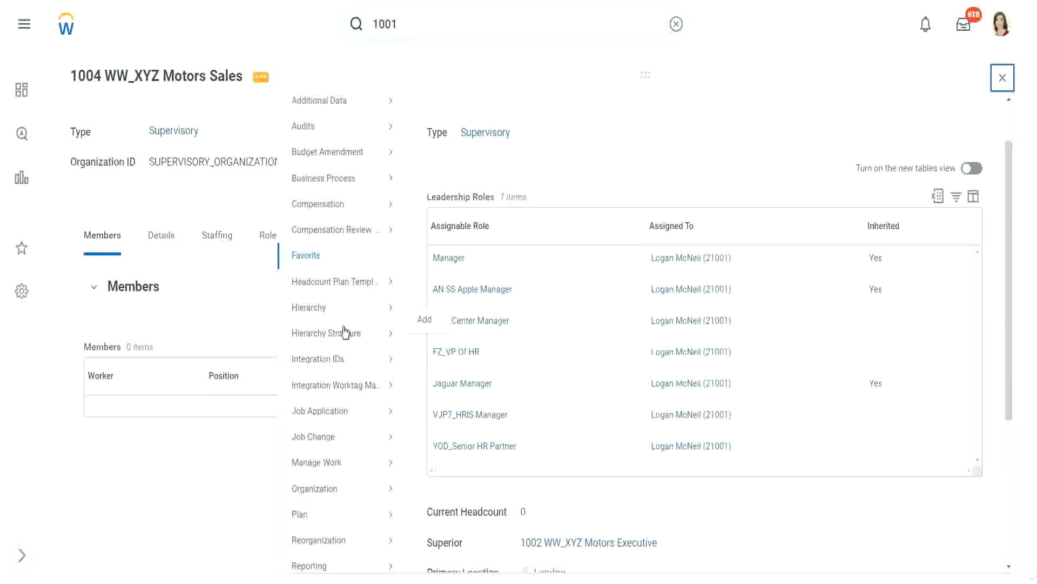
{"action": "scroll", "coordinate": [343, 332], "scroll_direction": "down", "scroll_amount": 2}
{"action": "mouse_move", "coordinate": [311, 503]}
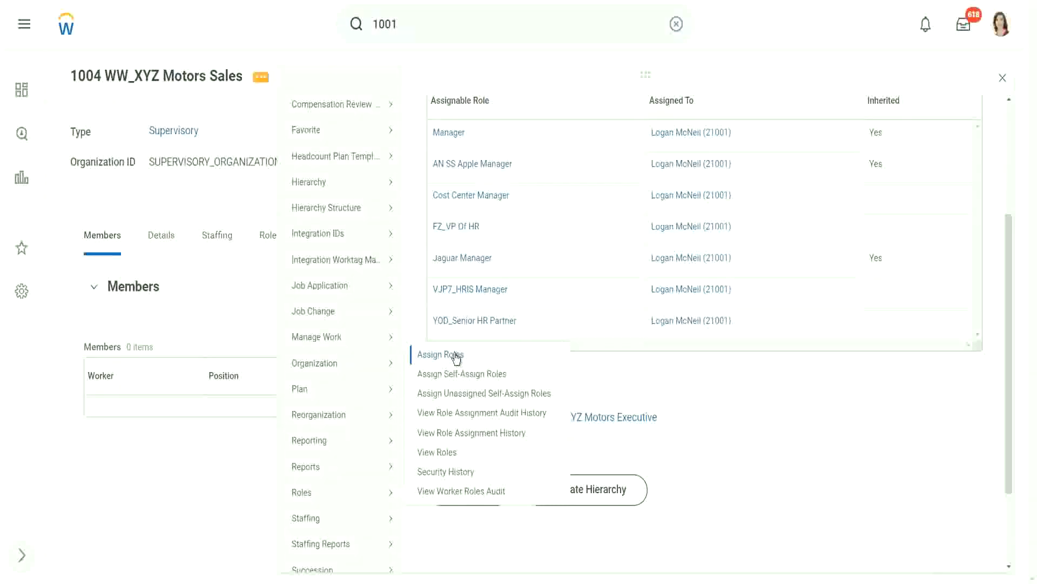
{"action": "left_click", "coordinate": [455, 355]}
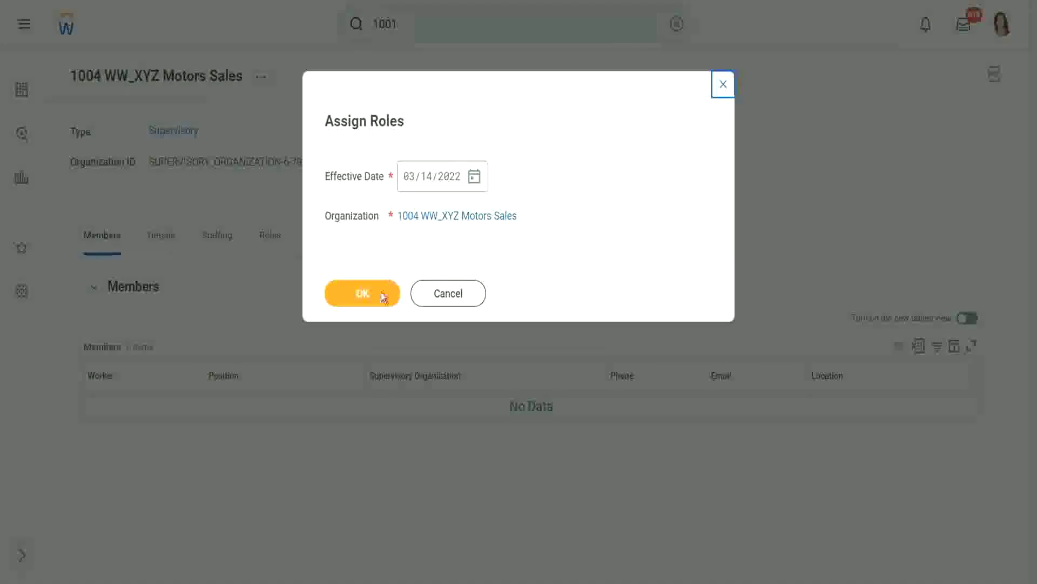
{"action": "left_click", "coordinate": [382, 296]}
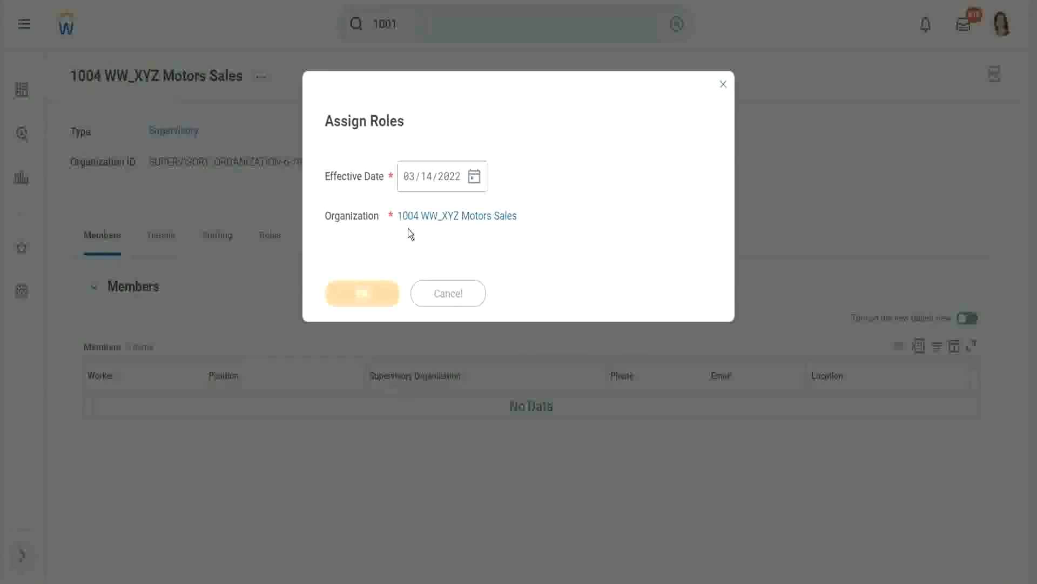
Add a new role assignment row and search for the Manager role.
{"action": "scroll", "coordinate": [336, 277], "scroll_direction": "down", "scroll_amount": 5}
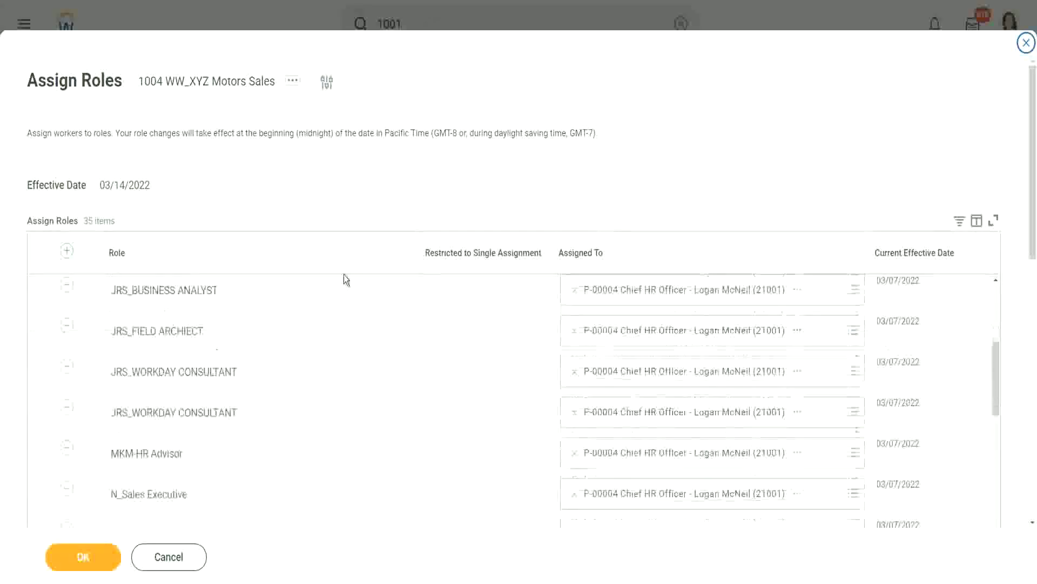
{"action": "scroll", "coordinate": [1028, 282], "scroll_direction": "down", "scroll_amount": 3}
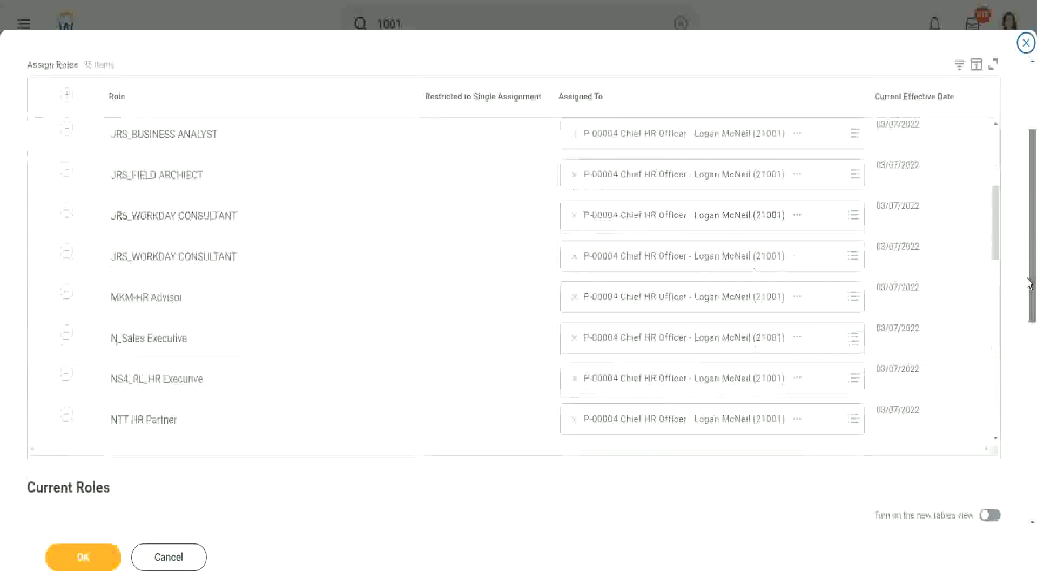
{"action": "scroll", "coordinate": [283, 183], "scroll_direction": "down", "scroll_amount": 3}
{"action": "scroll", "coordinate": [283, 183], "scroll_direction": "up", "scroll_amount": 10}
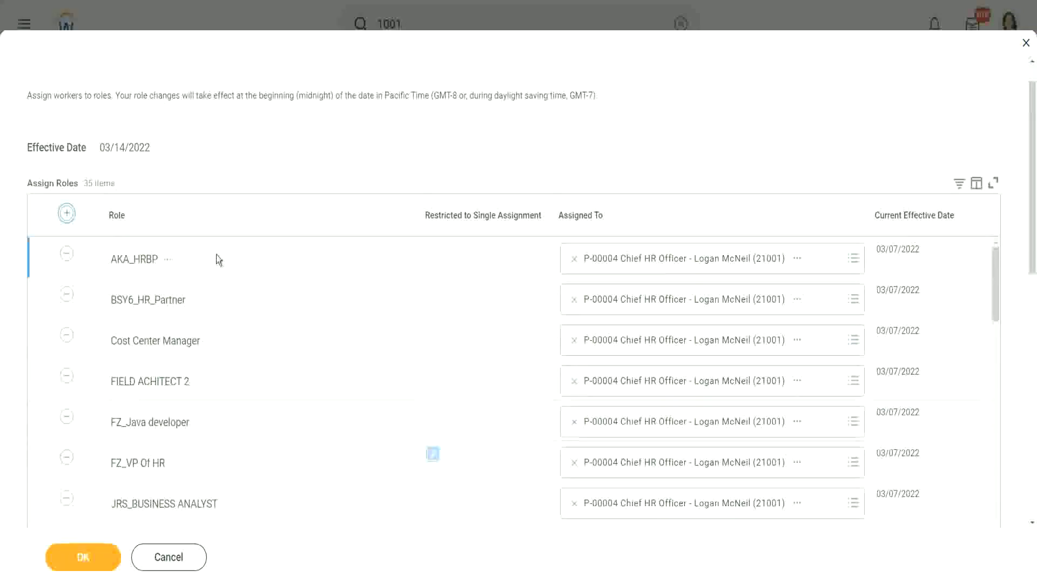
{"action": "left_click", "coordinate": [155, 266]}
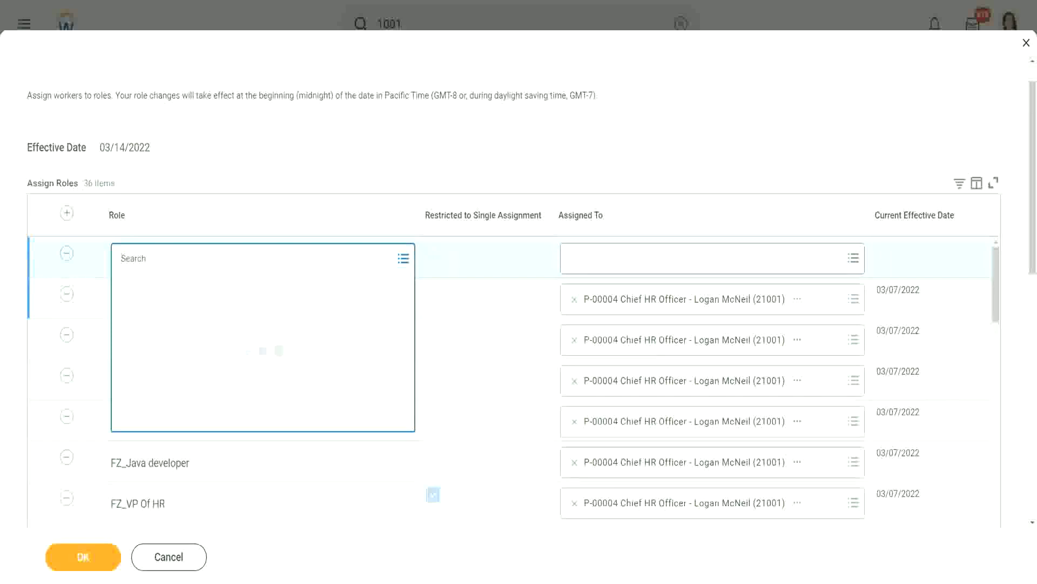
{"action": "type", "text": "Manager"}
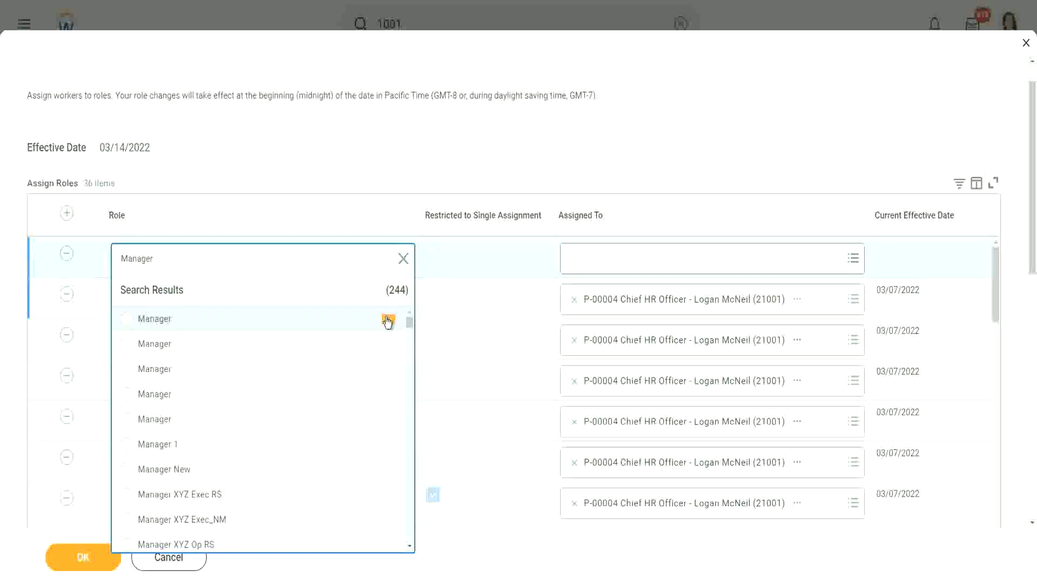
Compare the three Manager role results' details and choose the first Manager role.
{"action": "left_click", "coordinate": [389, 321]}
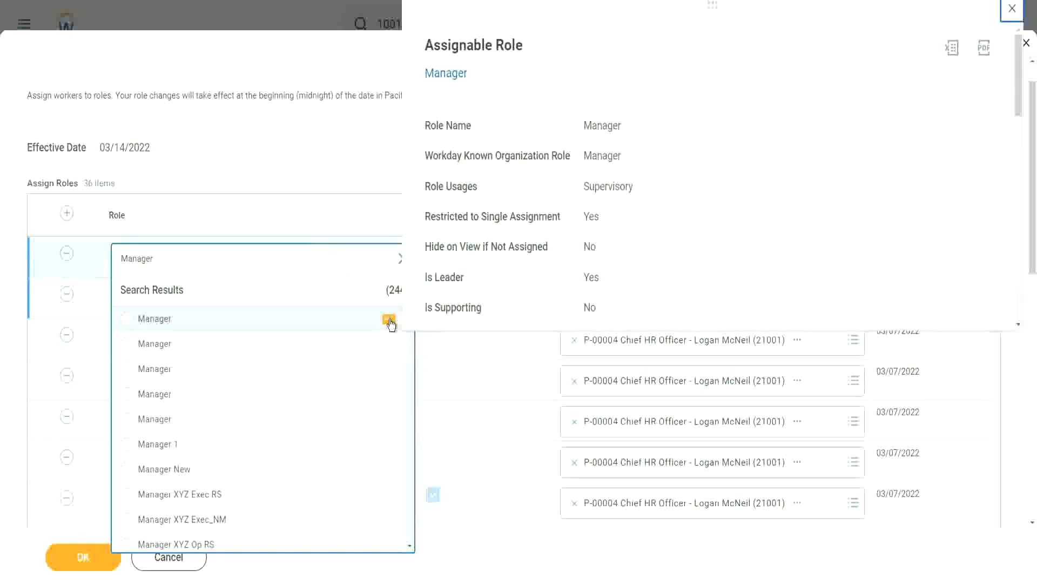
{"action": "left_click", "coordinate": [393, 346]}
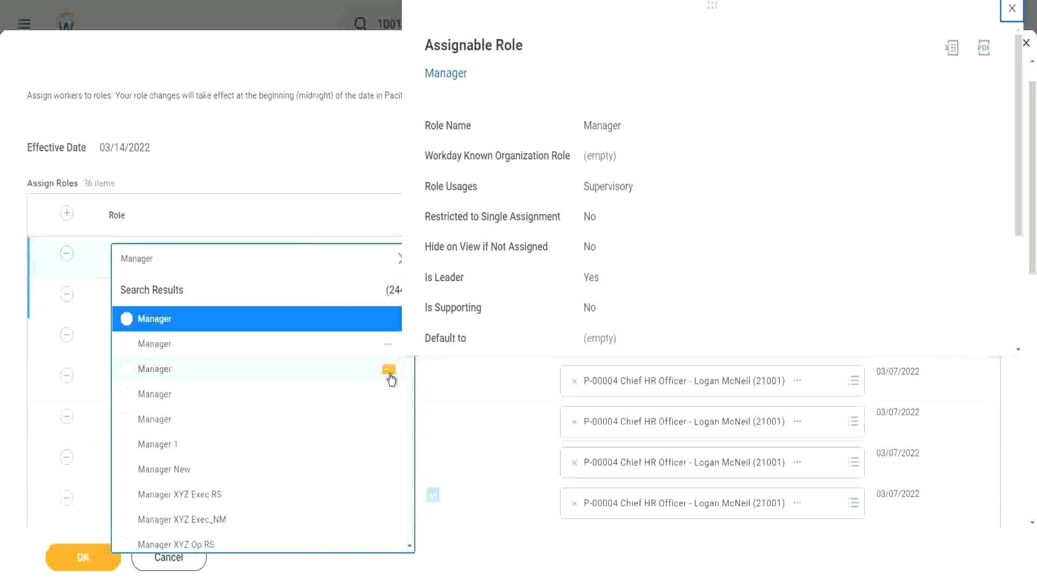
{"action": "left_click", "coordinate": [391, 377]}
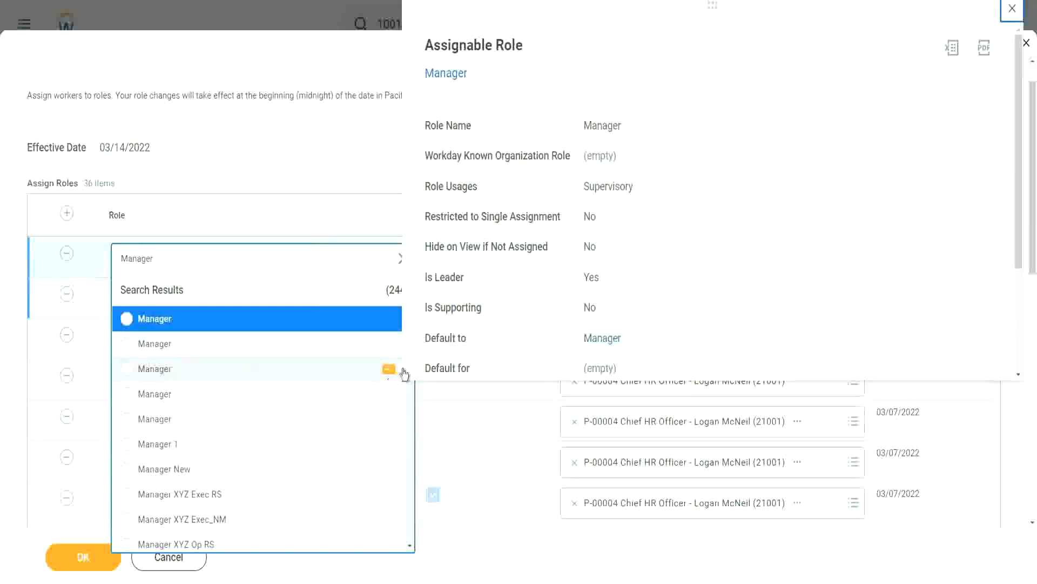
{"action": "scroll", "coordinate": [566, 290], "scroll_direction": "down", "scroll_amount": 3}
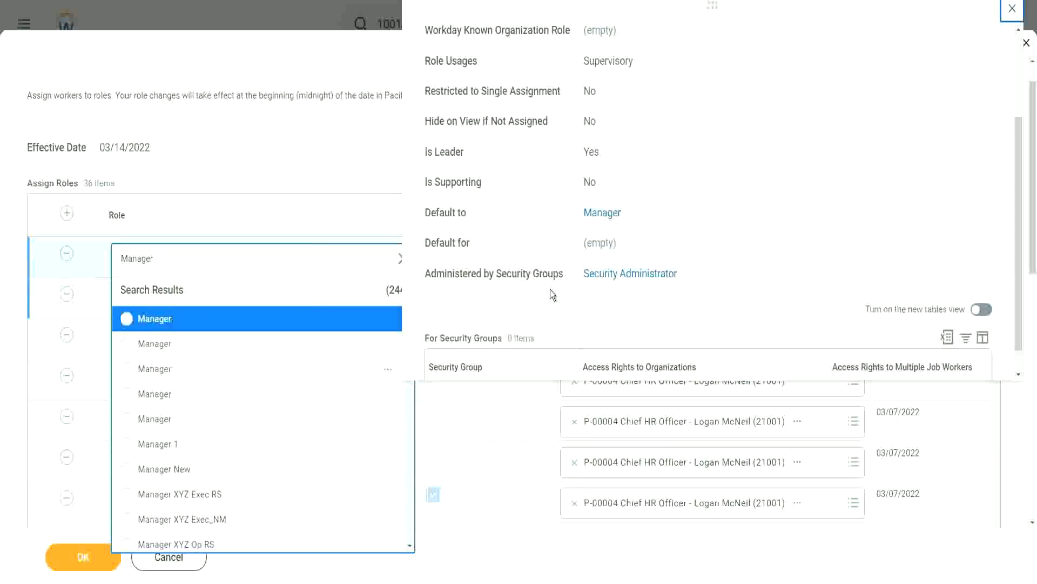
{"action": "scroll", "coordinate": [550, 289], "scroll_direction": "down", "scroll_amount": 1}
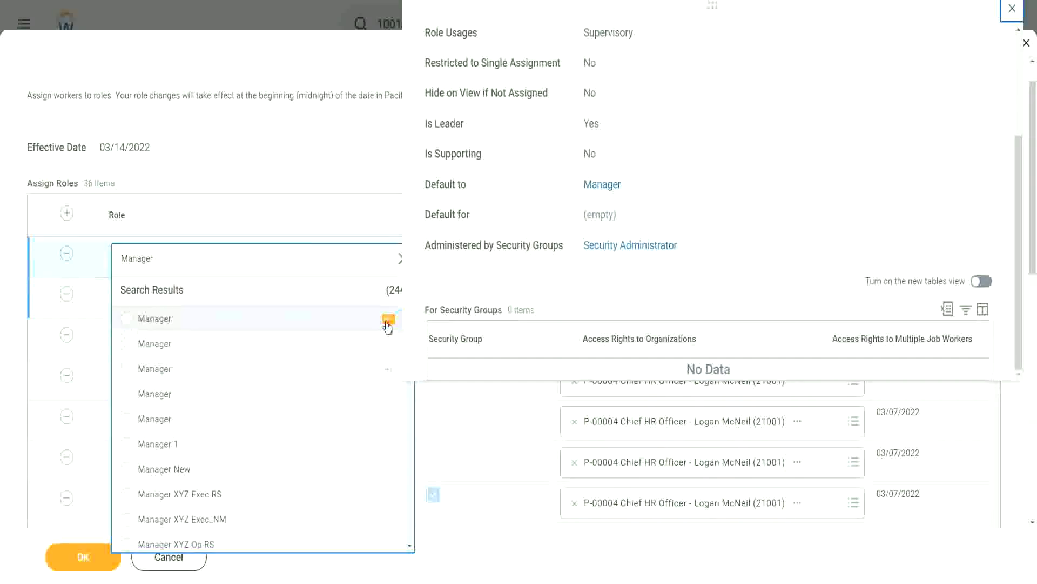
{"action": "left_click", "coordinate": [389, 321]}
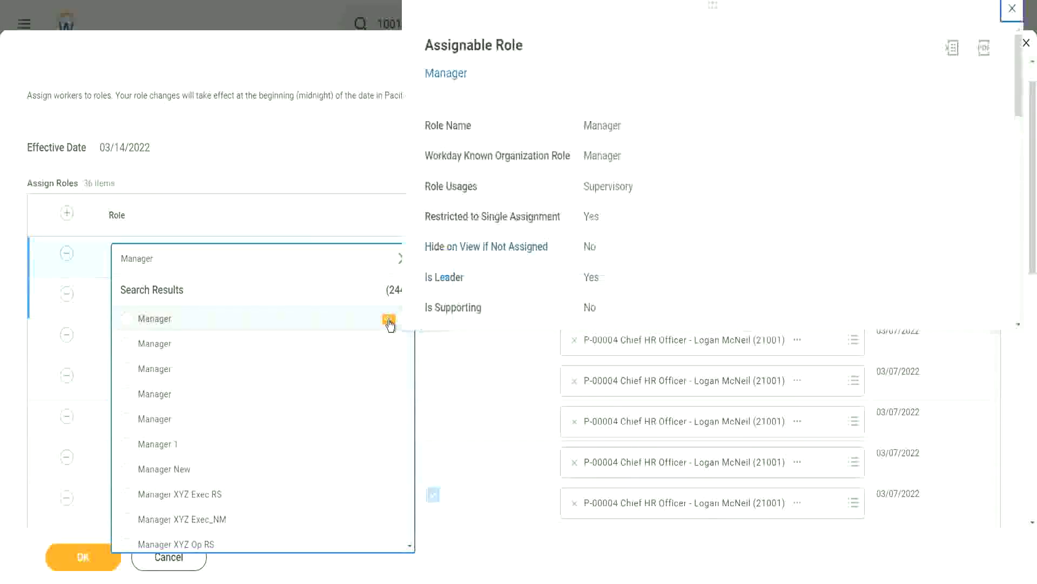
{"action": "scroll", "coordinate": [546, 260], "scroll_direction": "down", "scroll_amount": 4}
{"action": "scroll", "coordinate": [532, 238], "scroll_direction": "down", "scroll_amount": 4}
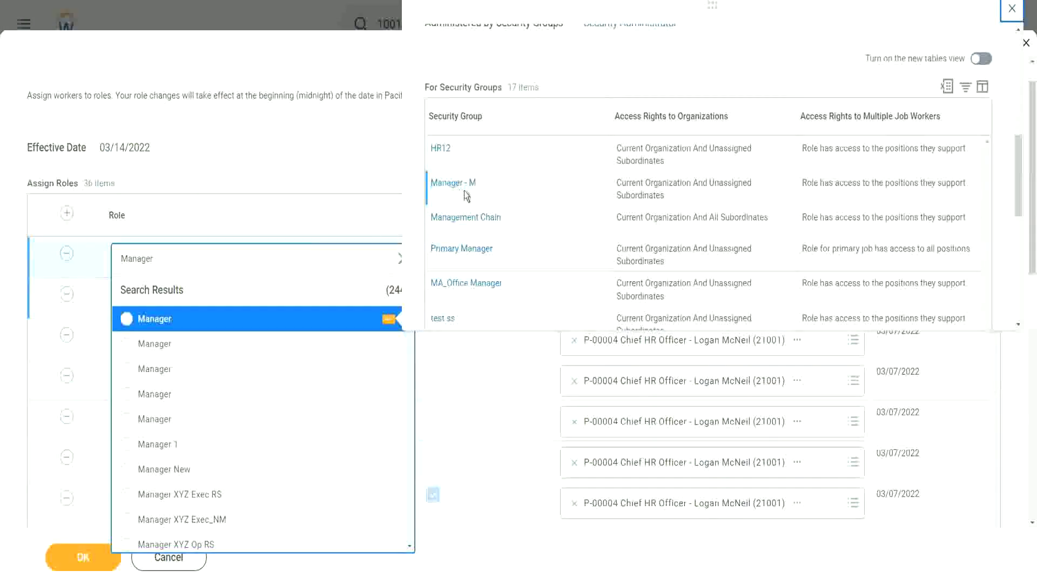
{"action": "scroll", "coordinate": [543, 189], "scroll_direction": "up", "scroll_amount": 3}
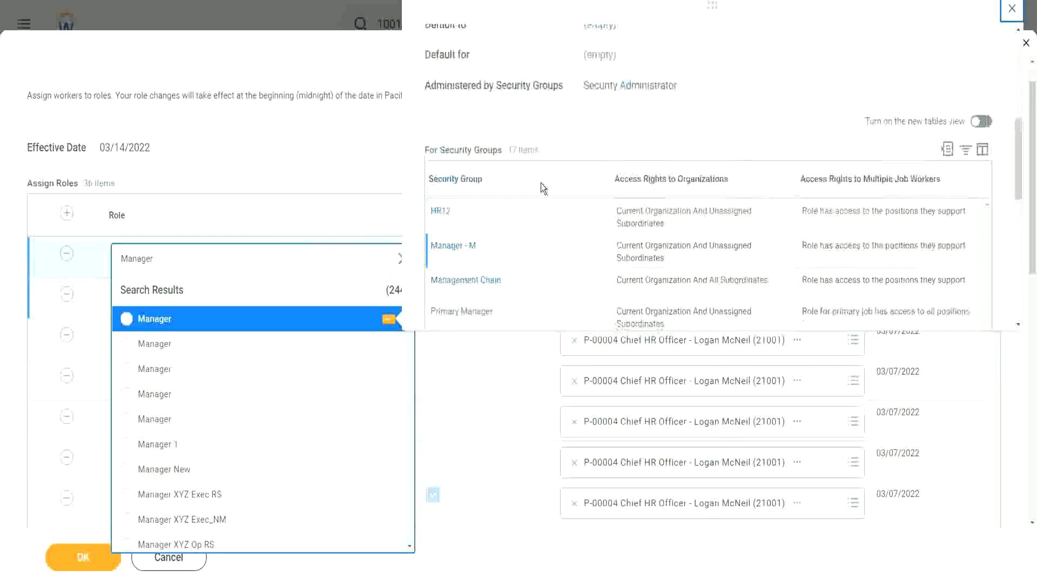
{"action": "scroll", "coordinate": [543, 188], "scroll_direction": "up", "scroll_amount": 3}
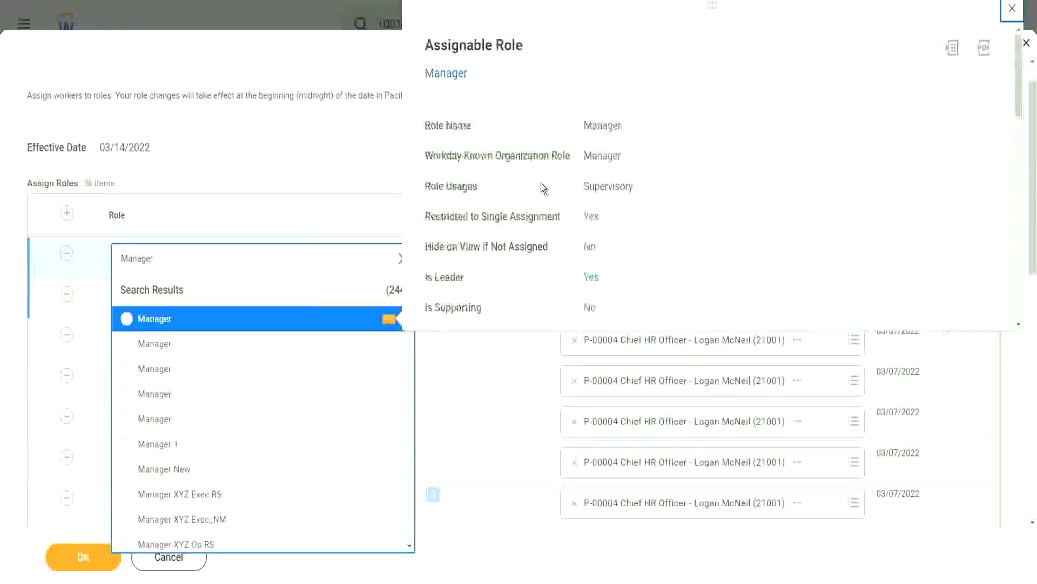
{"action": "left_click", "coordinate": [130, 323]}
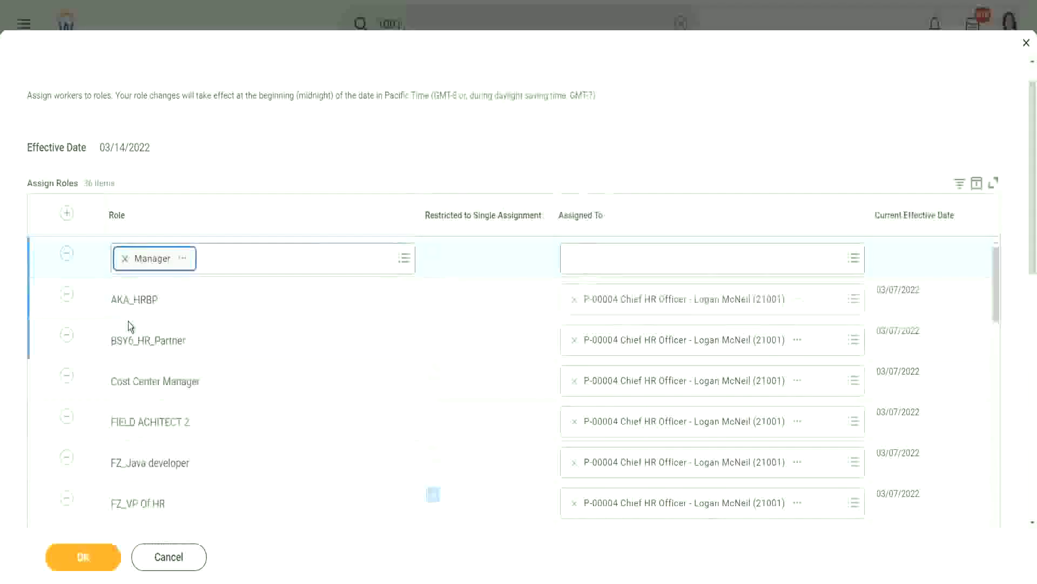
Search several worker names in the Manager role's Assigned To field to find a matching worker.
{"action": "left_click", "coordinate": [636, 260]}
{"action": "type", "text": "sara "}
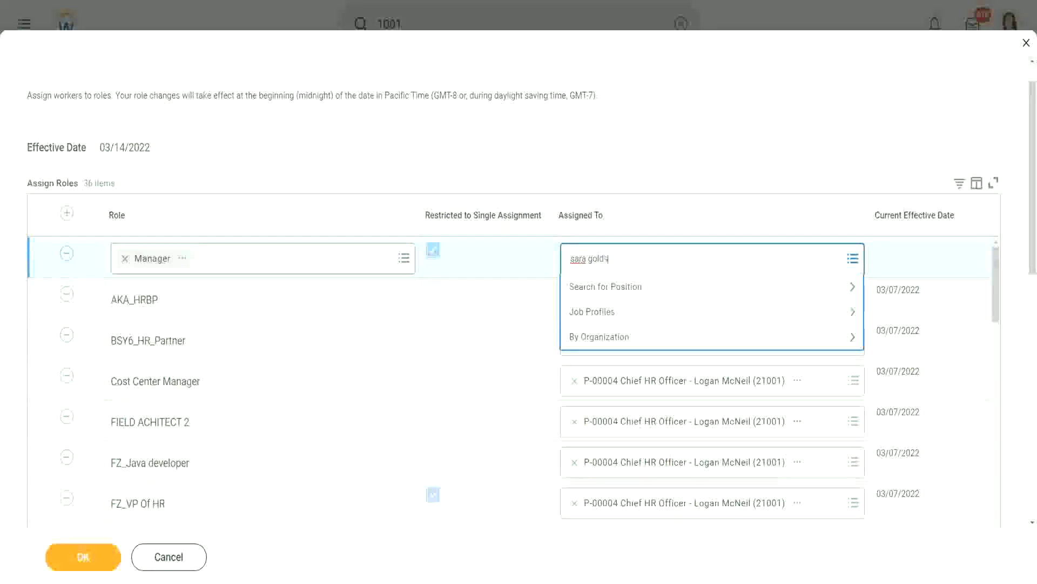
{"action": "type", "text": "goldstein"}
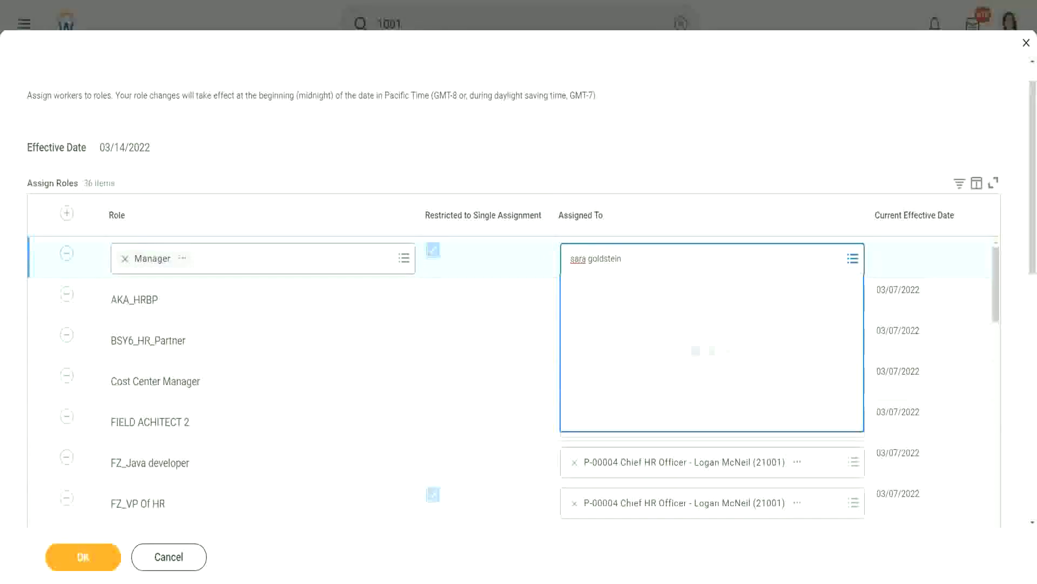
{"action": "left_click", "coordinate": [724, 140]}
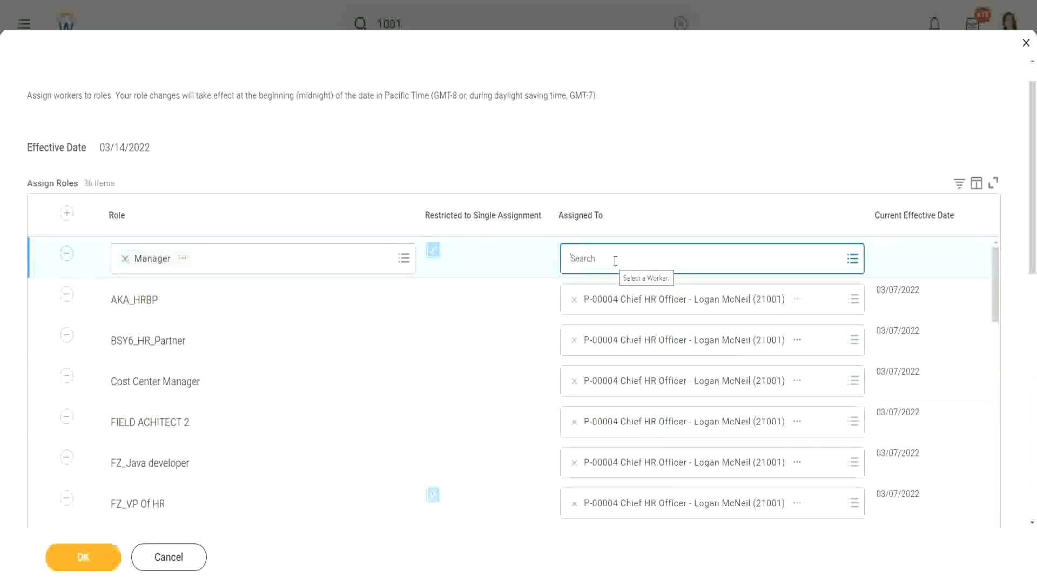
{"action": "type", "text": "susan s"}
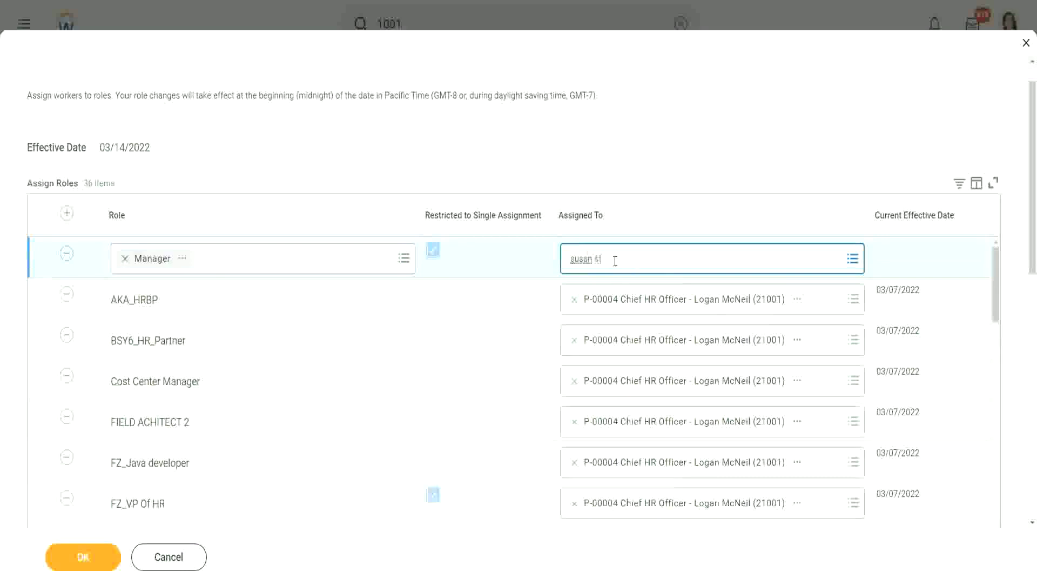
{"action": "type", "text": "teinberg"}
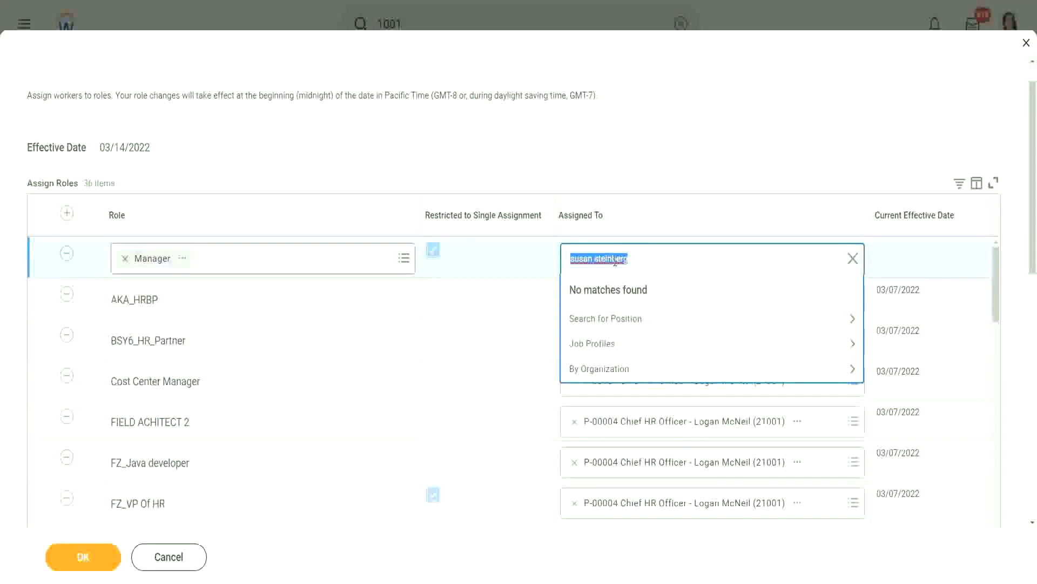
{"action": "key", "text": "BackSpace"}
{"action": "type", "text": "joy banks"}
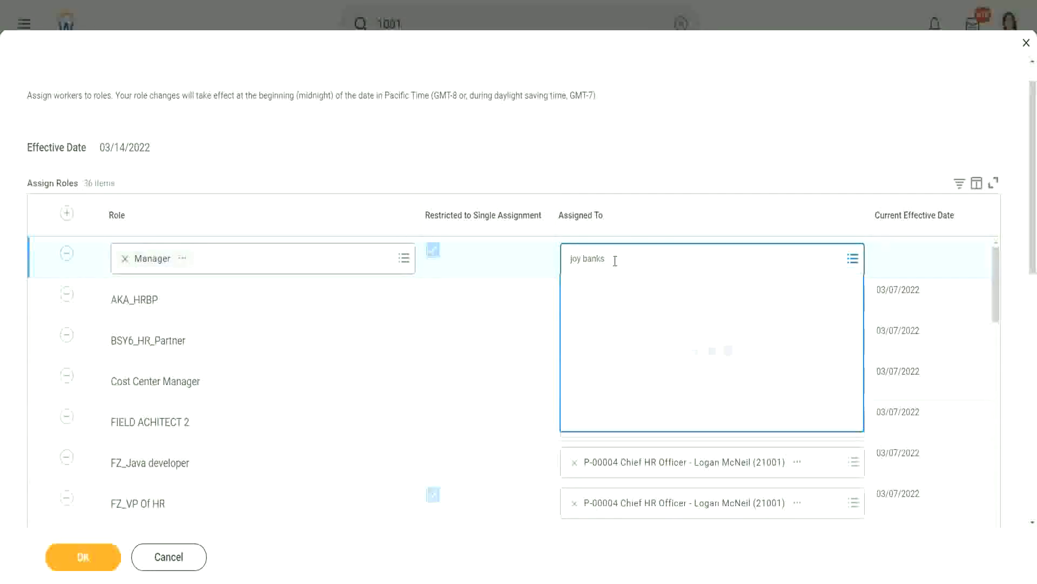
{"action": "type", "text": "ste"}
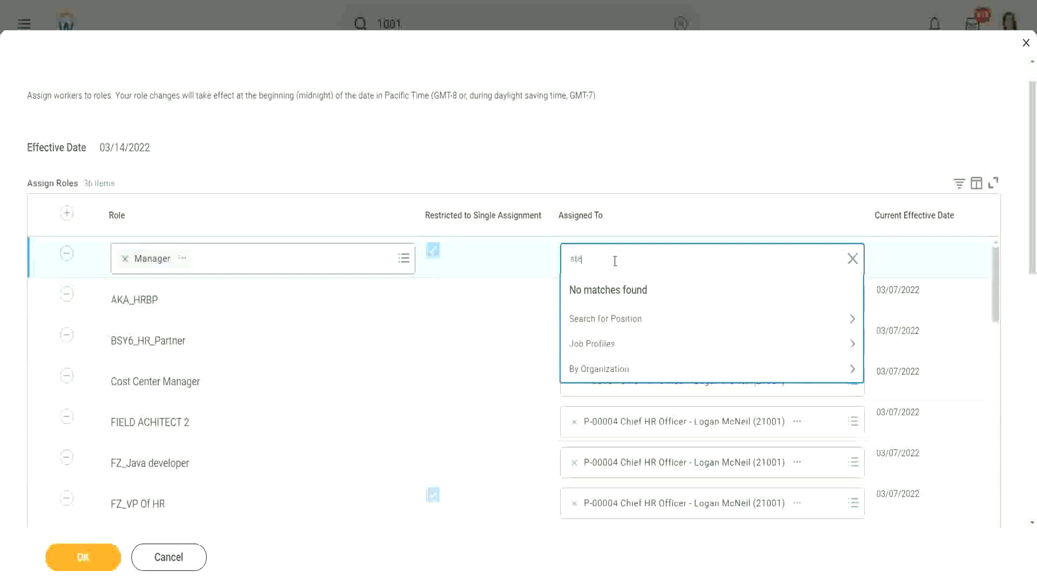
{"action": "type", "text": "ve morgan"}
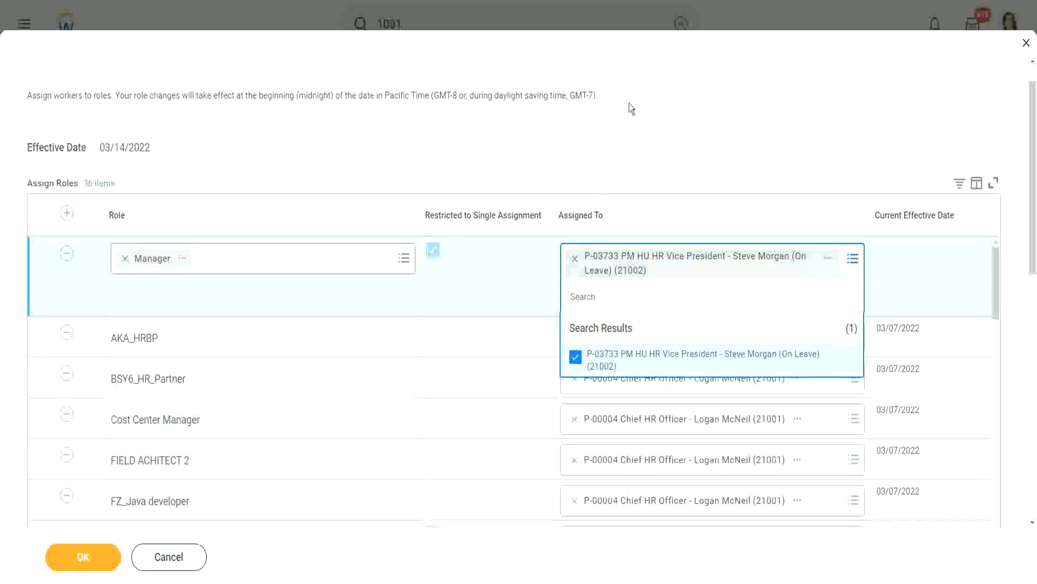
Keep the chosen worker for the Manager role and submit the Assign Roles form.
{"action": "left_click", "coordinate": [571, 171]}
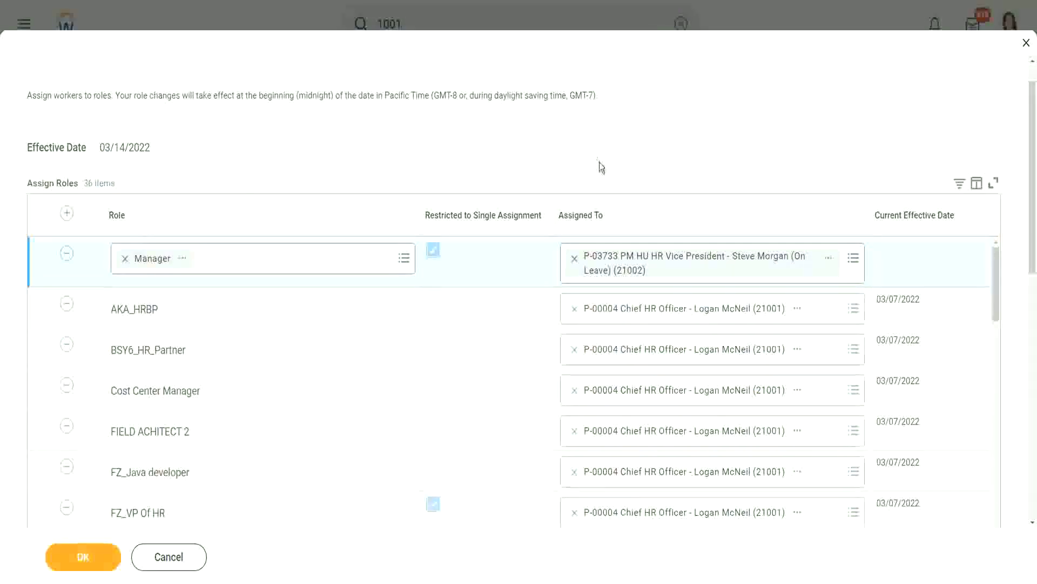
{"action": "left_click", "coordinate": [78, 559]}
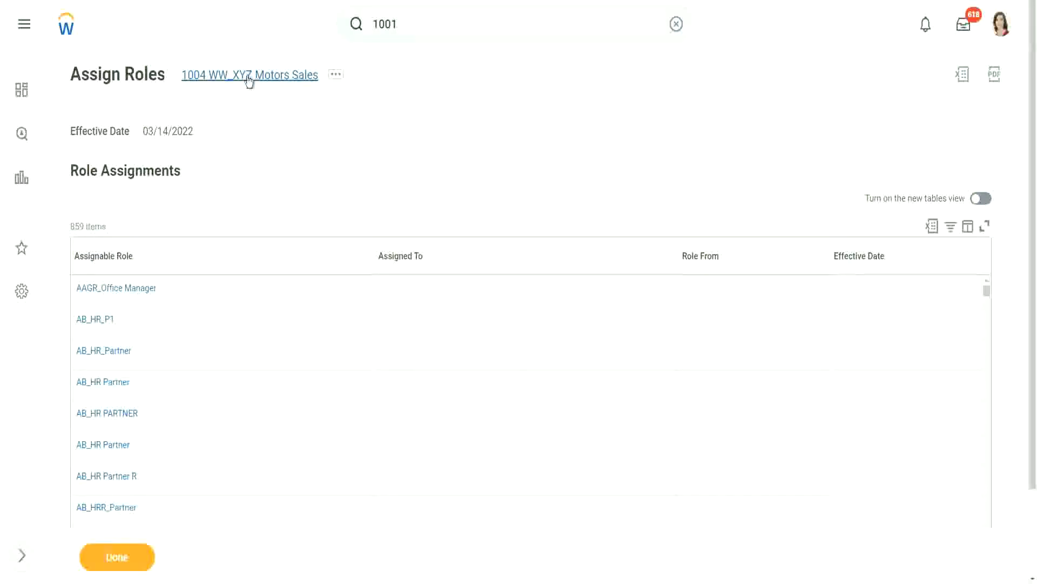
Sort the role assignments by Assigned To descending, check the Manager row, then finish.
{"action": "left_click", "coordinate": [474, 258]}
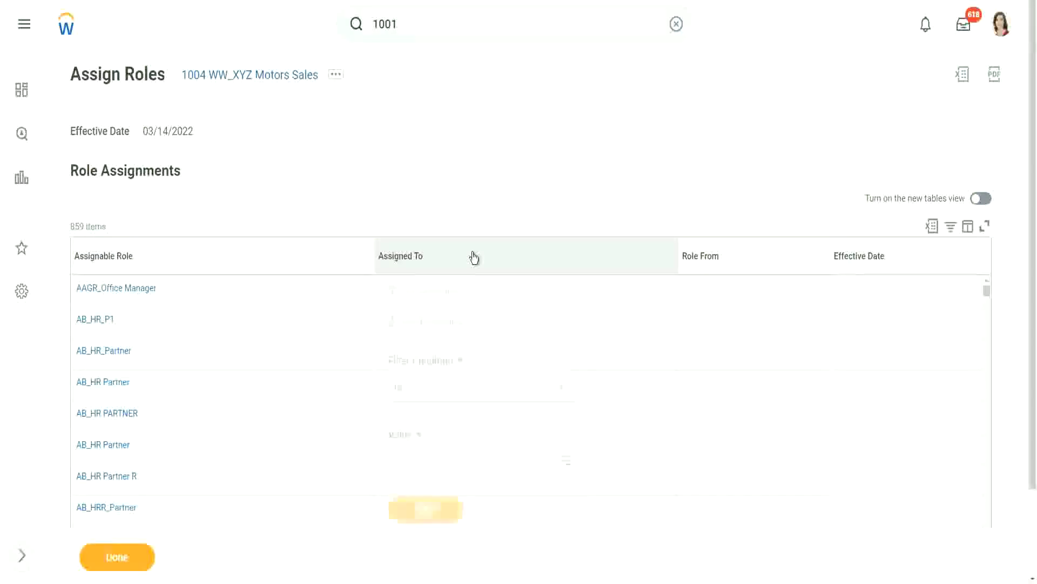
{"action": "left_click", "coordinate": [440, 324]}
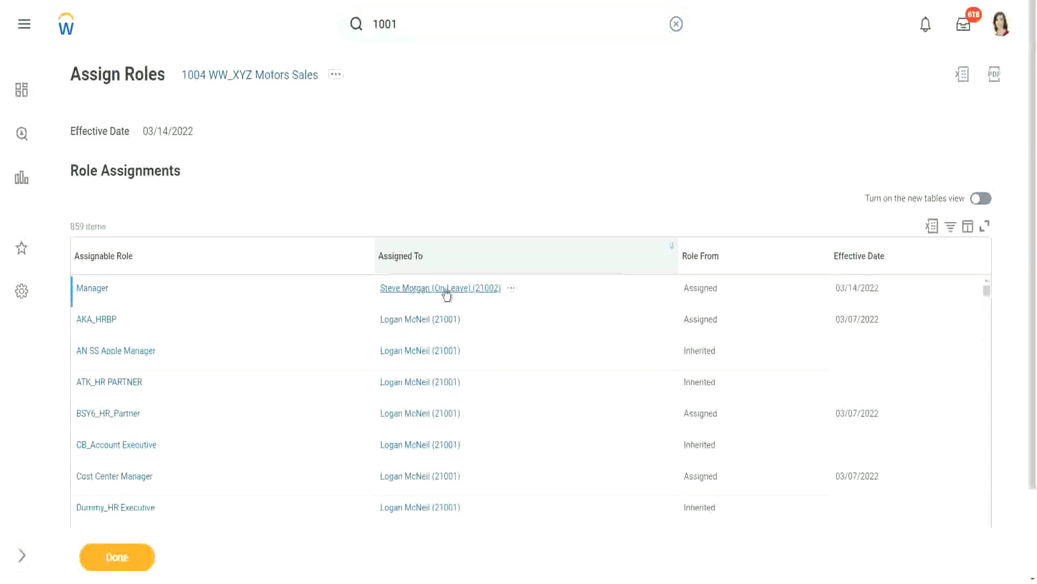
{"action": "left_click", "coordinate": [116, 557]}
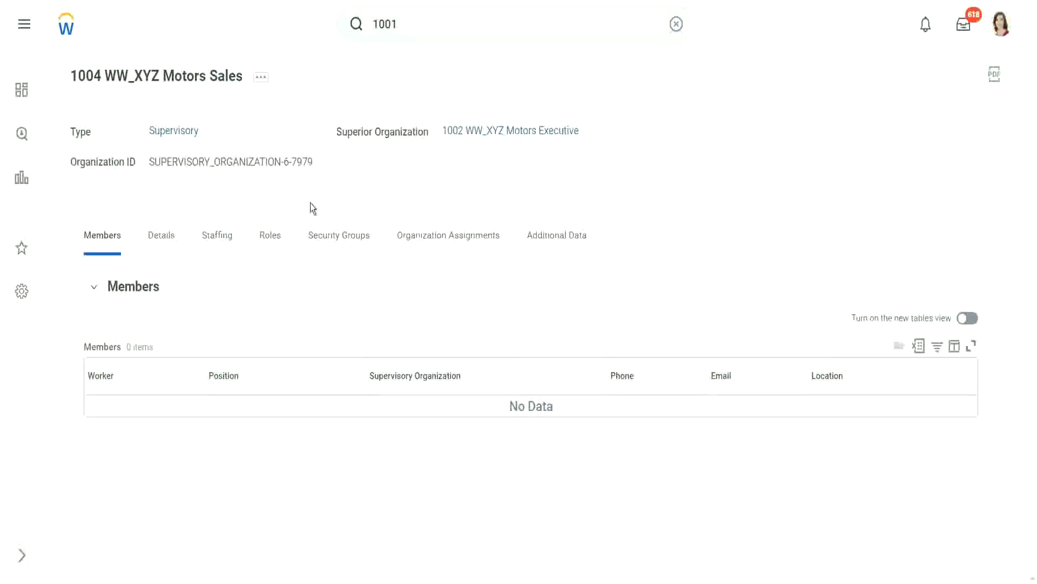
Open the Staffing tab of 1004 WW_XYZ Motors Sales to confirm Position Management.
{"action": "left_click", "coordinate": [261, 79]}
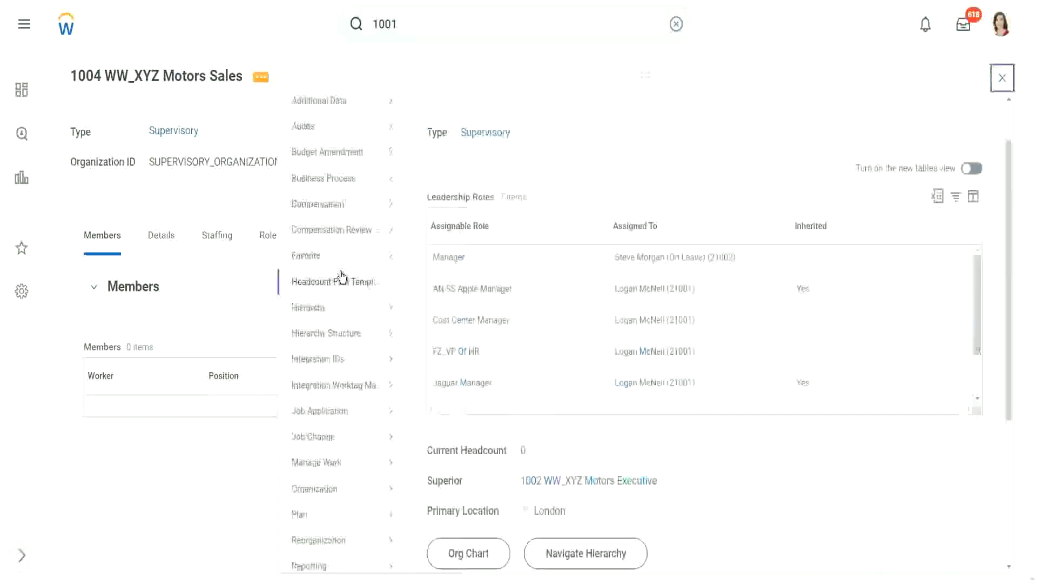
{"action": "scroll", "coordinate": [342, 277], "scroll_direction": "down", "scroll_amount": 3}
{"action": "mouse_move", "coordinate": [325, 465]}
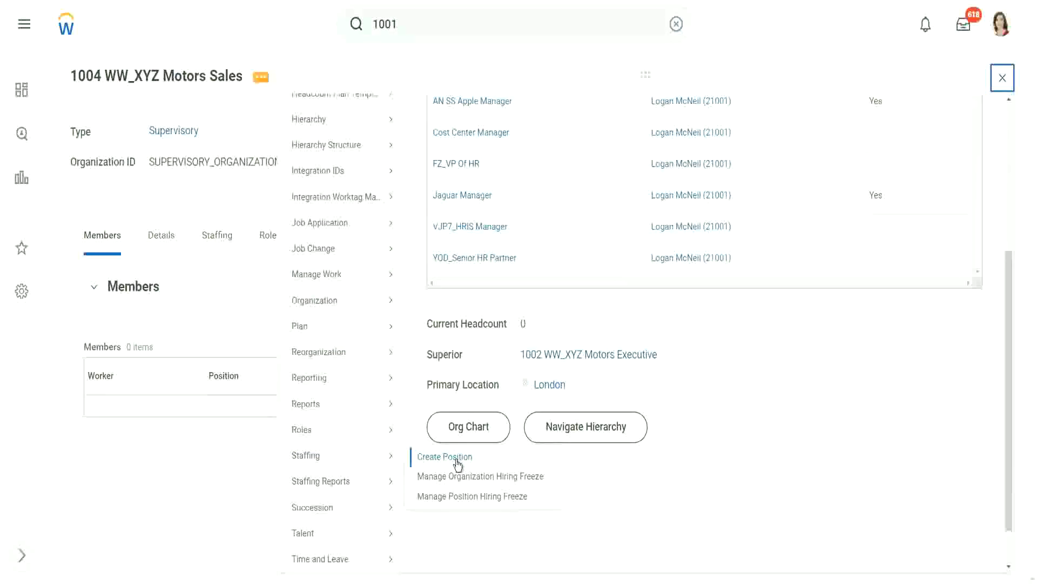
{"action": "left_click", "coordinate": [216, 235]}
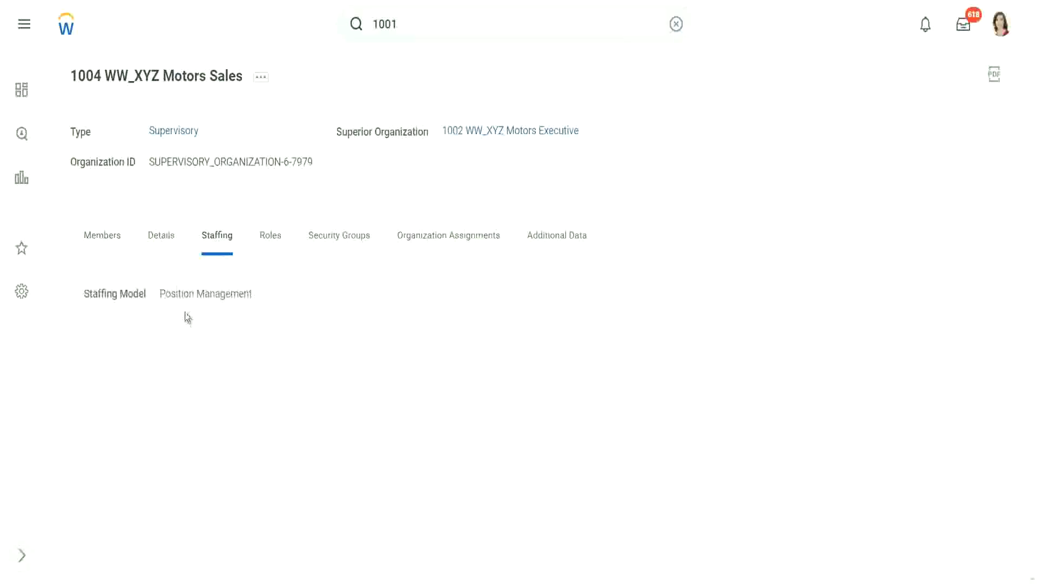
{"action": "left_click_drag", "start_coordinate": [161, 294], "coordinate": [272, 296]}
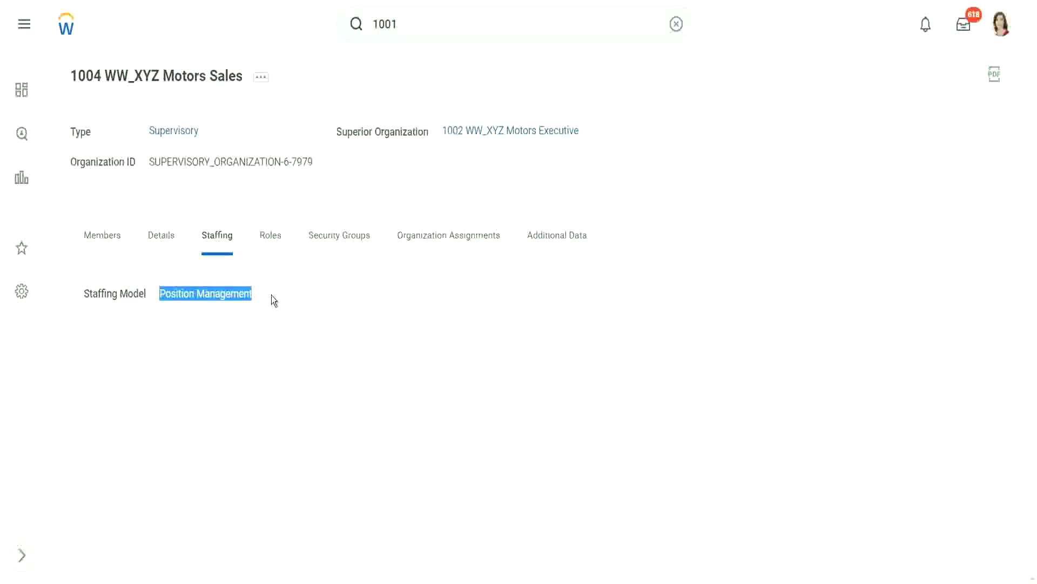
{"action": "left_click", "coordinate": [276, 284]}
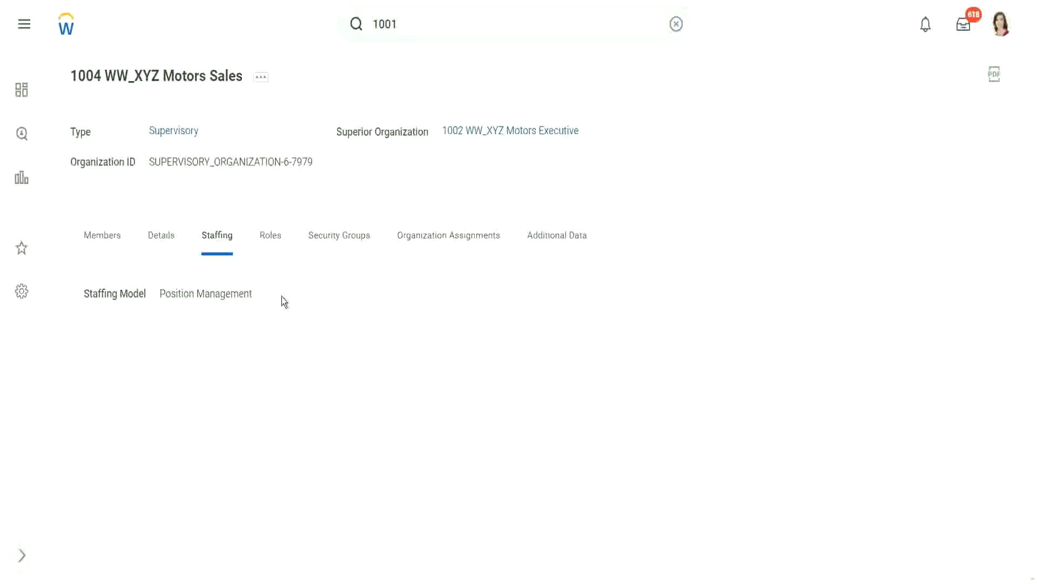
Choose Staffing > Create Position from the organization's related actions for 1004 WW_XYZ Motors Sales.
{"action": "left_click", "coordinate": [264, 81]}
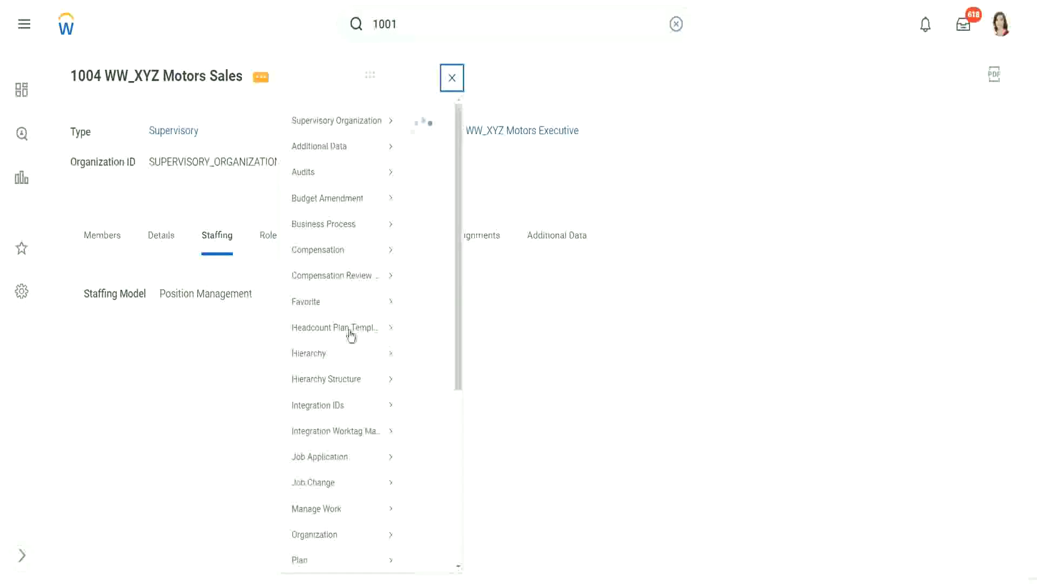
{"action": "scroll", "coordinate": [335, 305], "scroll_direction": "down", "scroll_amount": 5}
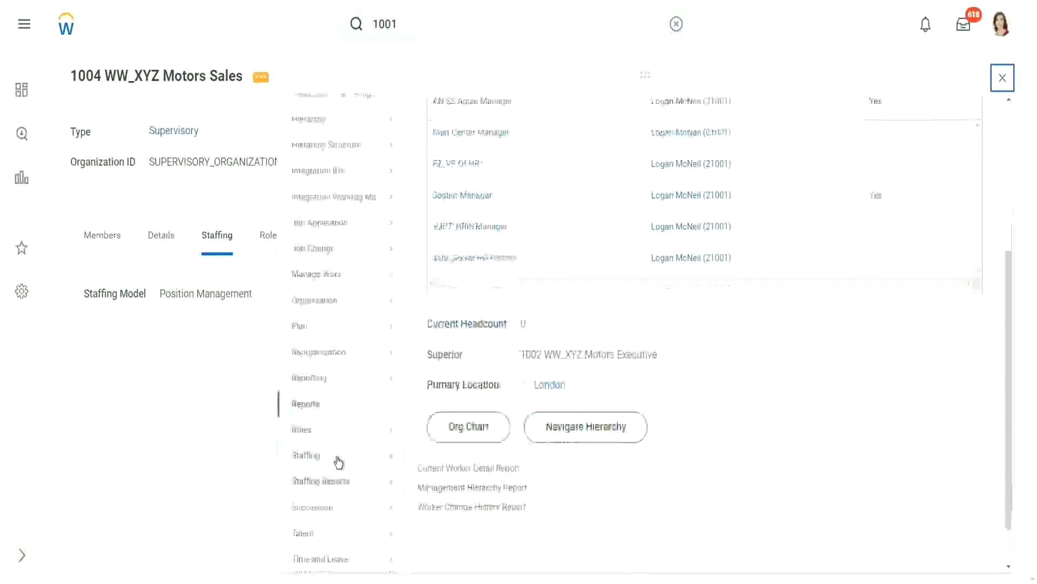
{"action": "mouse_move", "coordinate": [317, 466]}
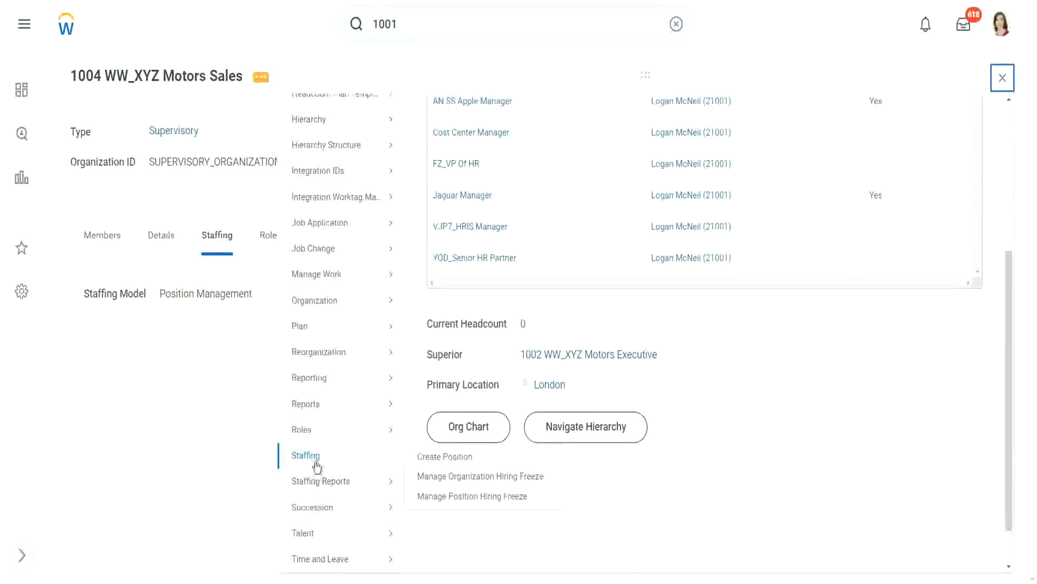
{"action": "left_click", "coordinate": [479, 462]}
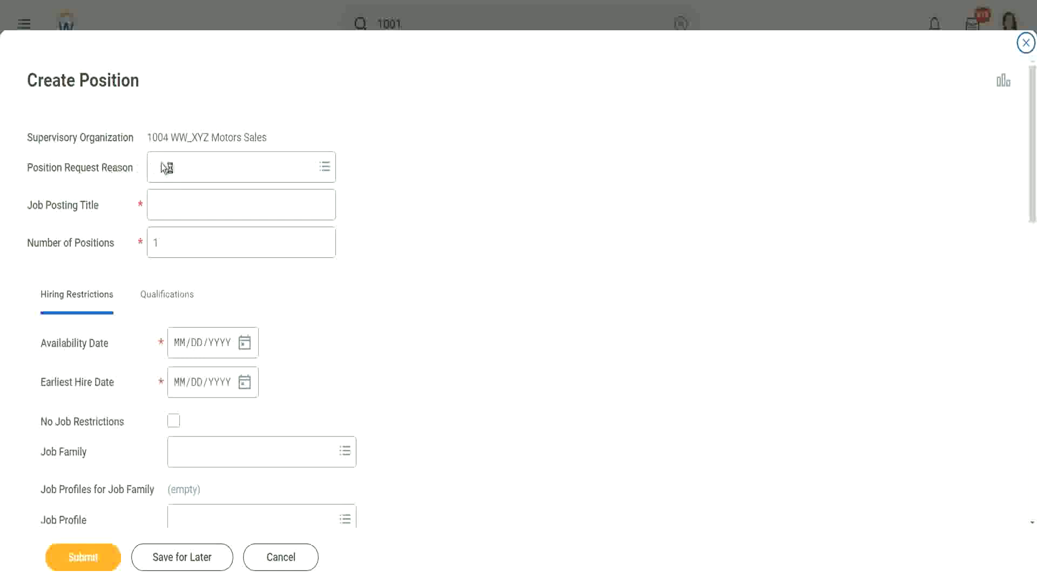
Set Position Request Reason to Create Position > Position Request > Staff New Project.
{"action": "left_click", "coordinate": [203, 174]}
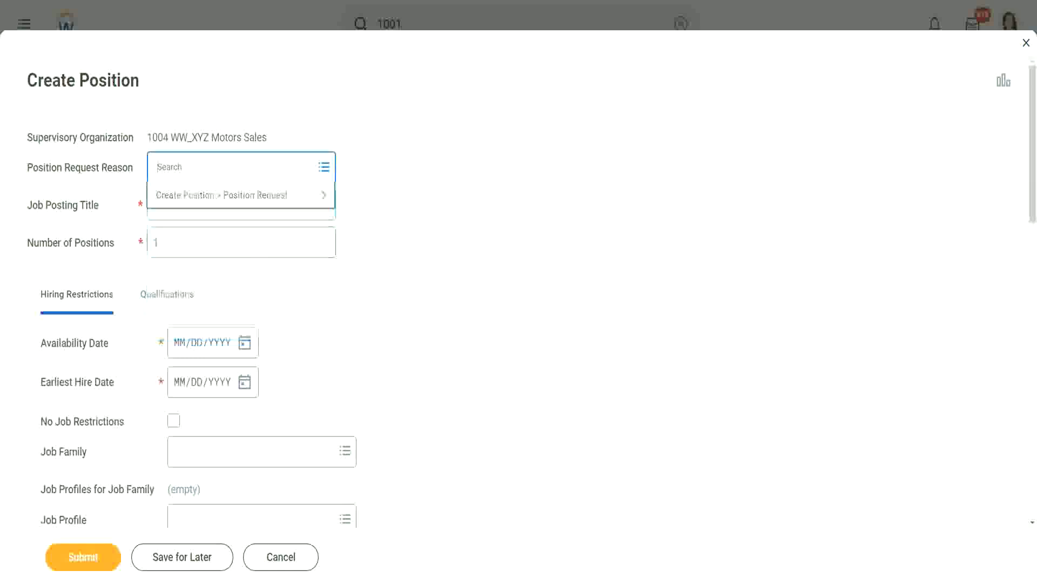
{"action": "left_click", "coordinate": [211, 196]}
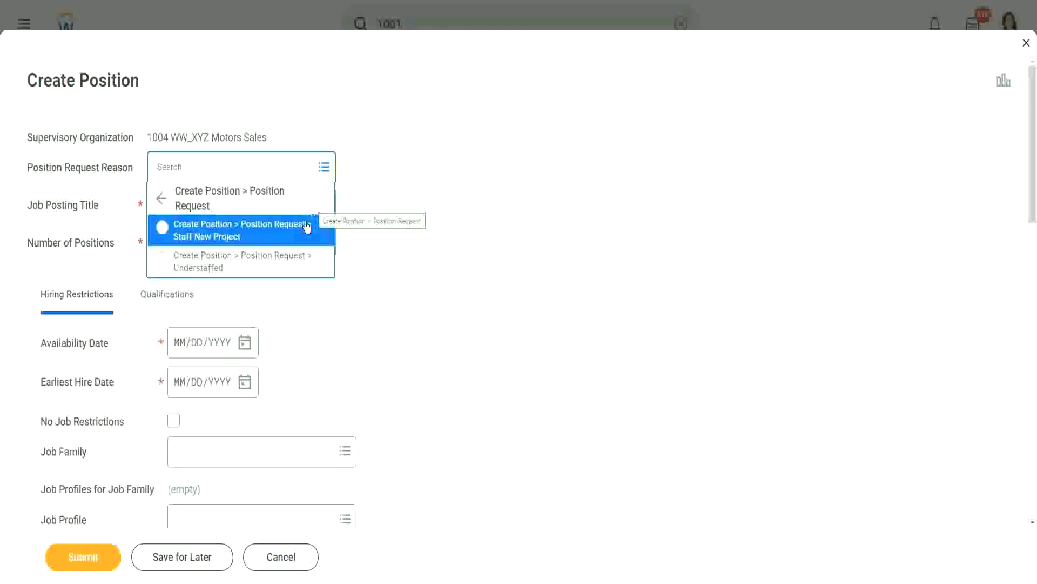
{"action": "left_click", "coordinate": [262, 233]}
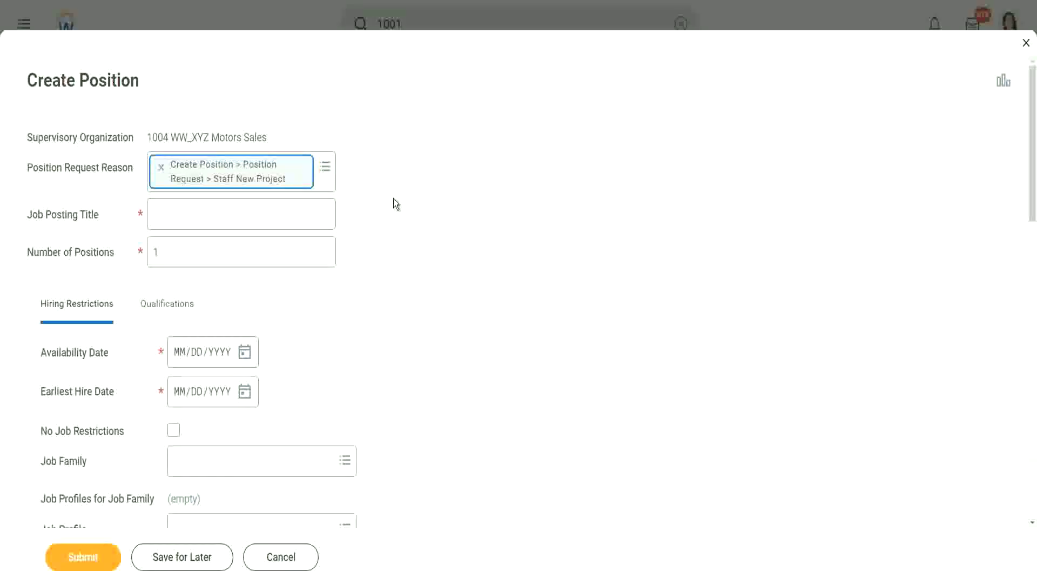
Enter 'WW_Training Administrator' as the Job Posting Title.
{"action": "left_click", "coordinate": [205, 213]}
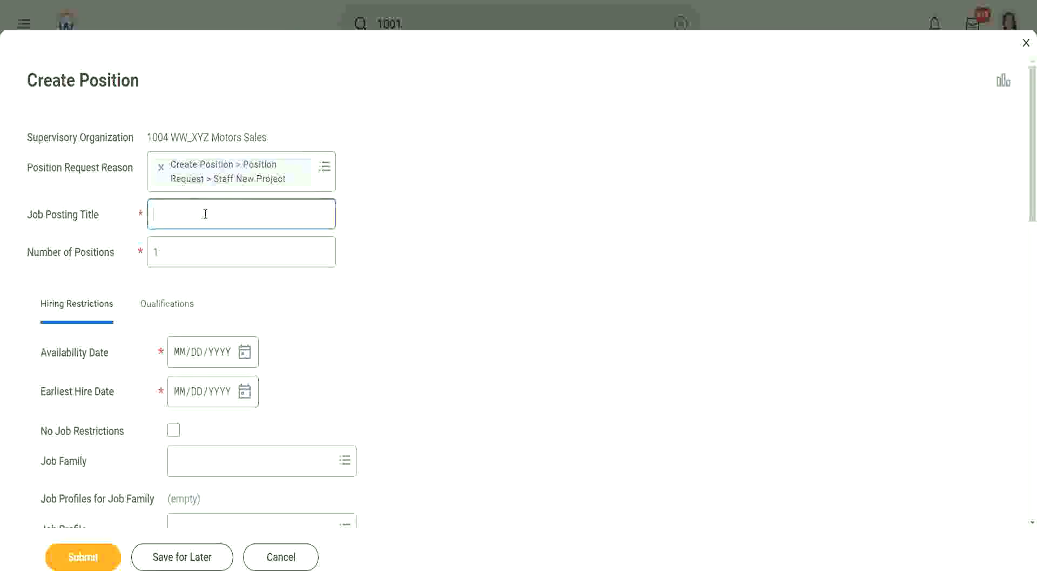
{"action": "type", "text": "WW_"}
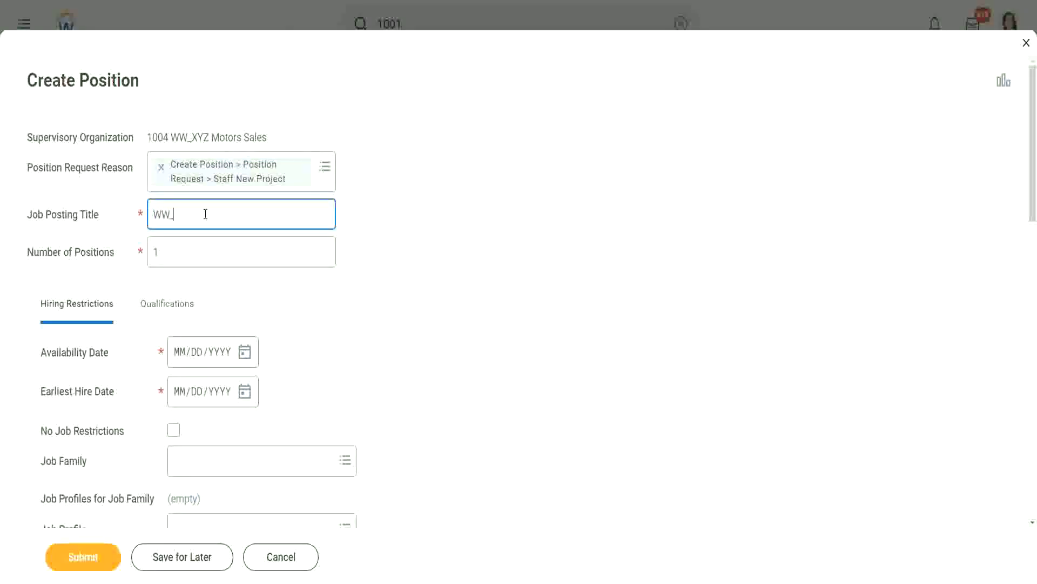
{"action": "type", "text": "Training Administrator"}
{"action": "left_click", "coordinate": [175, 250]}
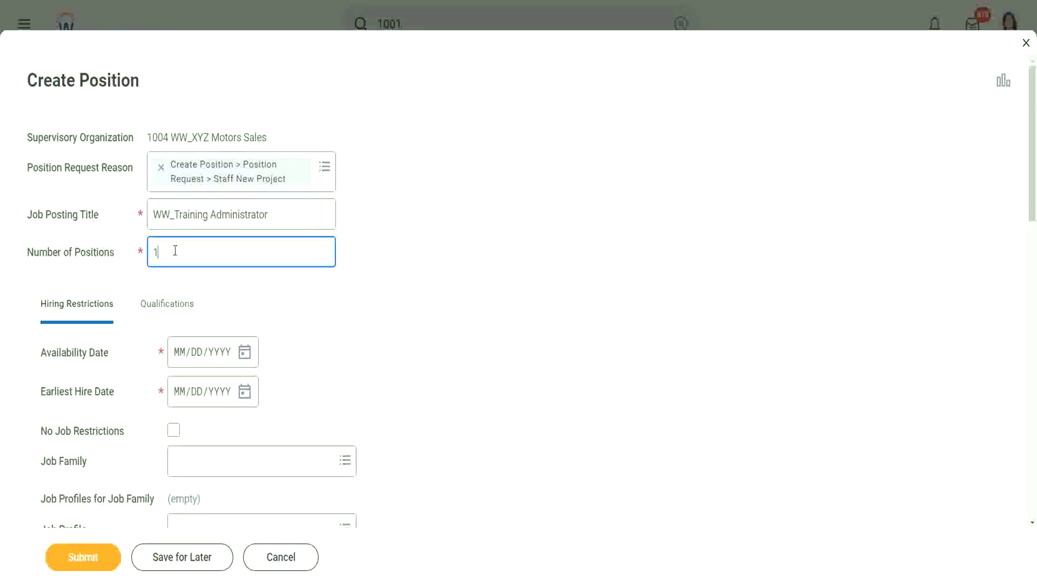
Change Number of Positions from 1 to 2.
{"action": "double_click", "coordinate": [202, 261]}
{"action": "type", "text": "31"}
{"action": "left_click_drag", "start_coordinate": [25, 252], "coordinate": [126, 258]}
{"action": "left_click", "coordinate": [69, 261]}
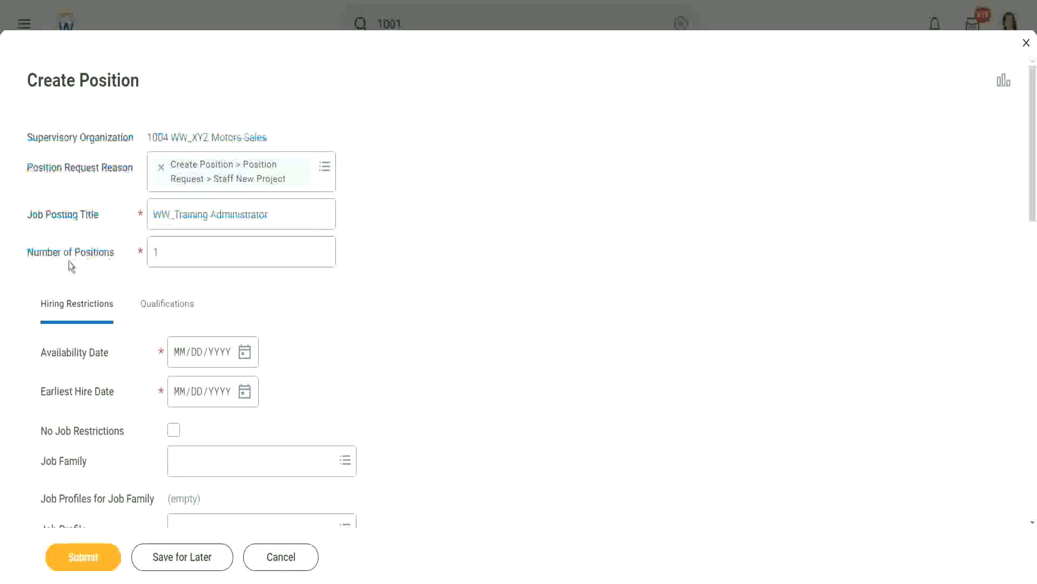
{"action": "left_click", "coordinate": [191, 250]}
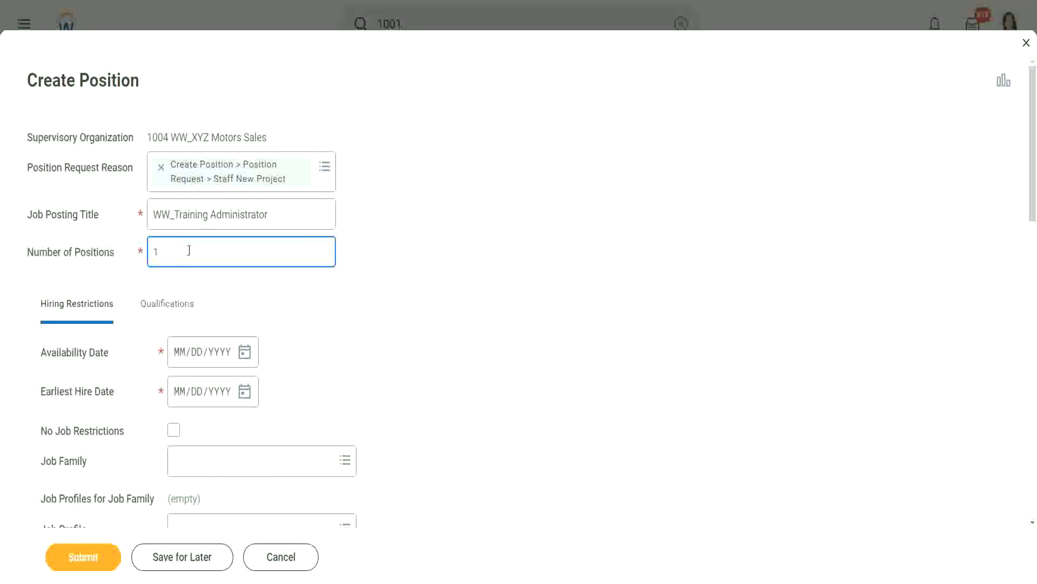
{"action": "key", "text": "BackSpace"}
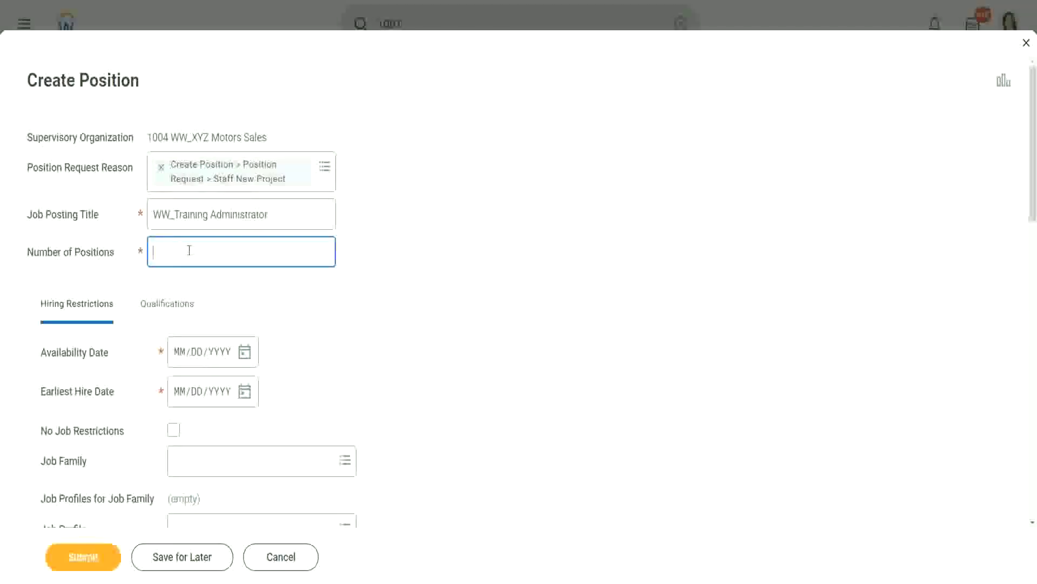
{"action": "type", "text": "2"}
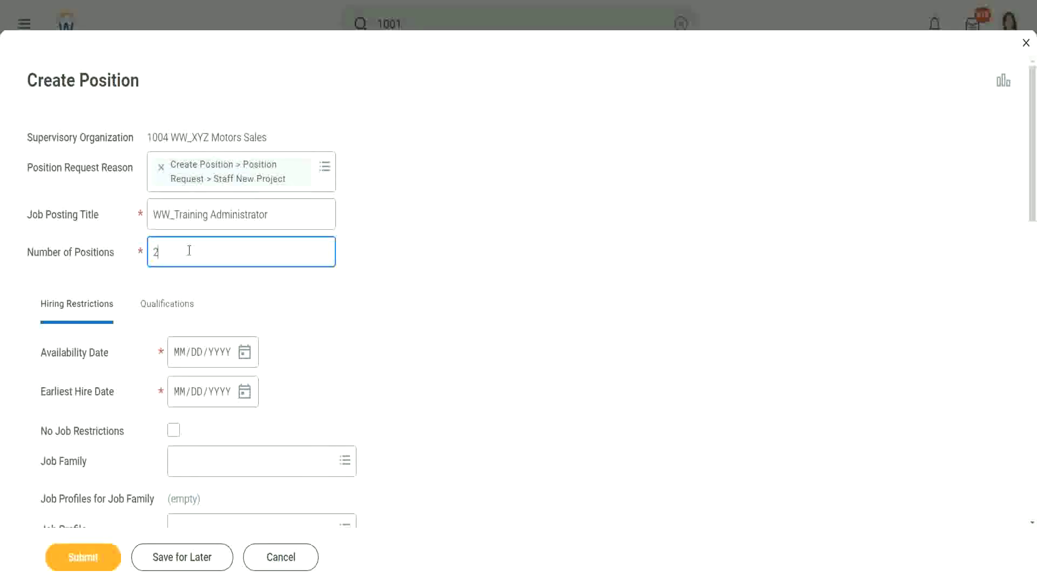
{"action": "key", "text": "BackSpace"}
{"action": "type", "text": "200"}
{"action": "key", "text": "BackSpace"}
{"action": "scroll", "coordinate": [373, 253], "scroll_direction": "down", "scroll_amount": 1}
{"action": "scroll", "coordinate": [452, 212], "scroll_direction": "down", "scroll_amount": 1}
{"action": "scroll", "coordinate": [502, 197], "scroll_direction": "down", "scroll_amount": 1}
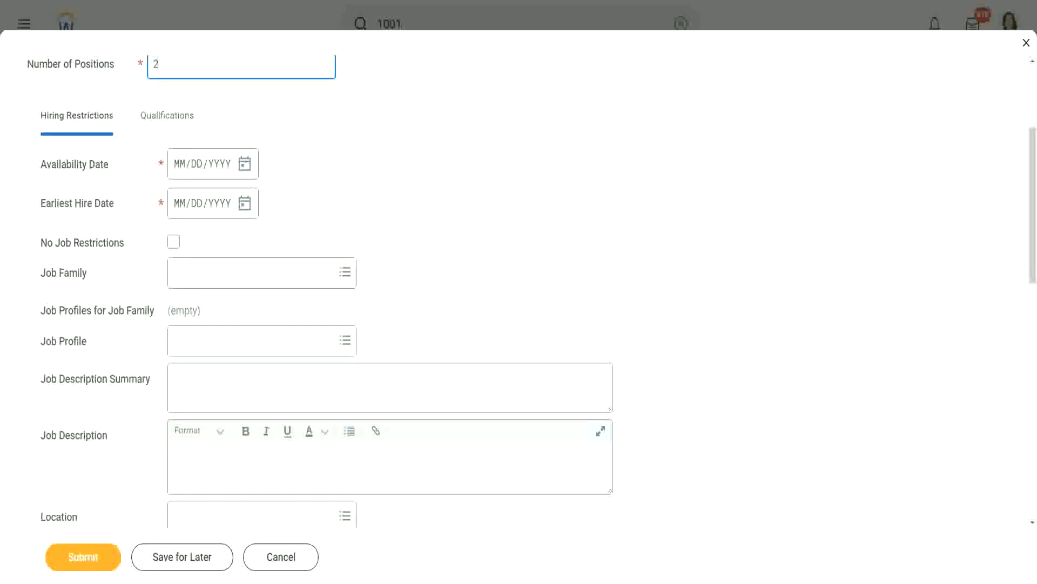
{"action": "mouse_move", "coordinate": [103, 147]}
{"action": "left_mouse_down"}
{"action": "mouse_move", "coordinate": [136, 99]}
{"action": "mouse_move", "coordinate": [60, 85]}
{"action": "mouse_move", "coordinate": [30, 100]}
{"action": "mouse_move", "coordinate": [70, 141]}
{"action": "mouse_move", "coordinate": [108, 146]}
{"action": "left_mouse_up"}
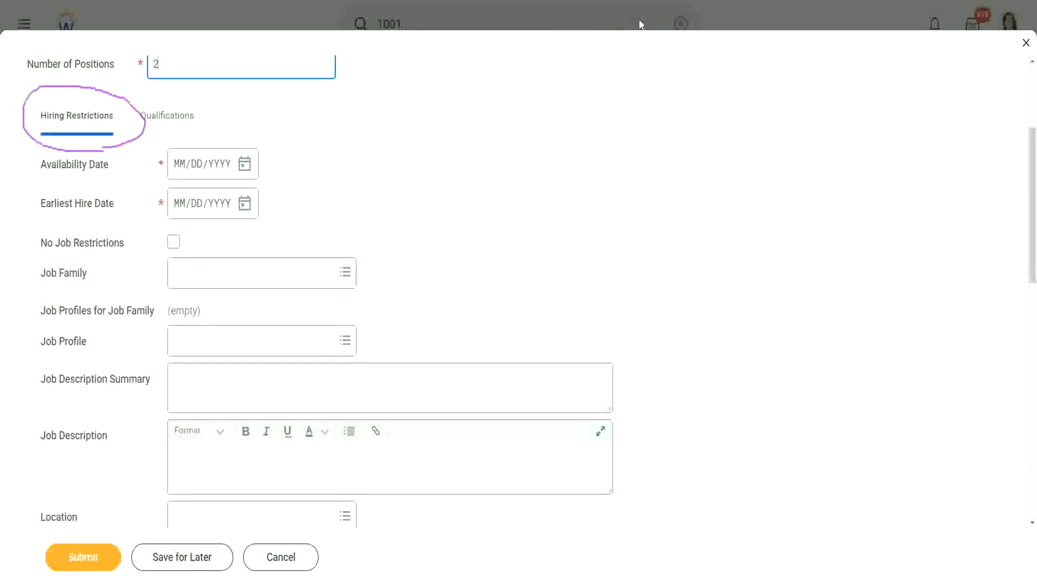
{"action": "left_click", "coordinate": [638, 24]}
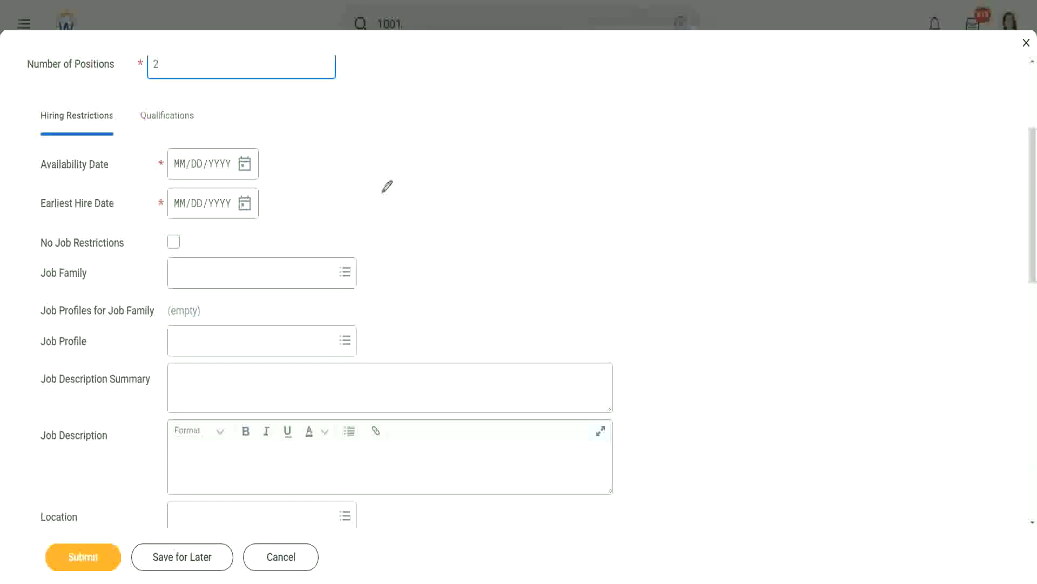
Set Availability Date and Earliest Hire Date to 03/14/2022 with the calendar pickers.
{"action": "left_click", "coordinate": [244, 169]}
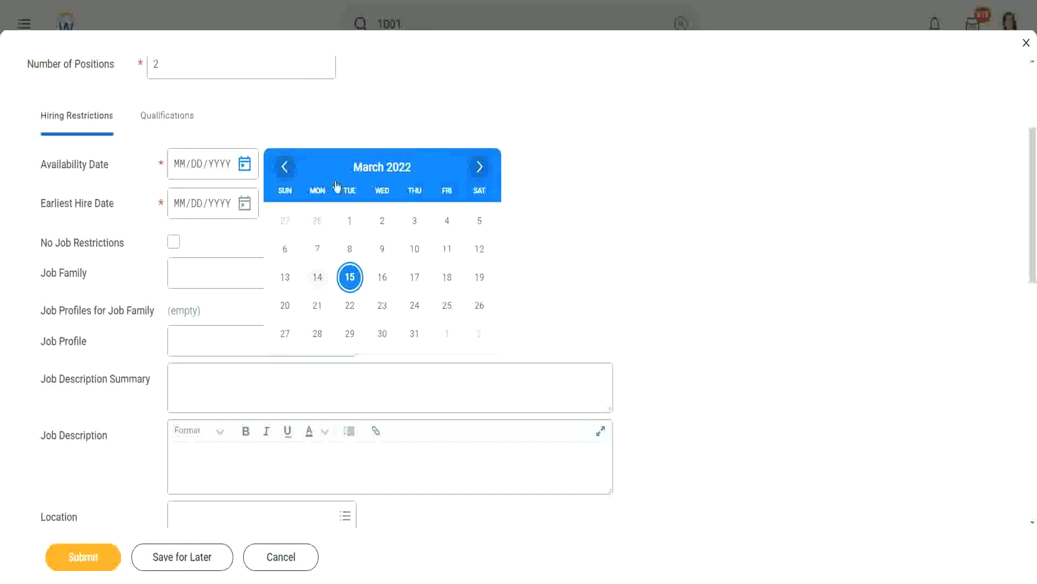
{"action": "left_click", "coordinate": [317, 277]}
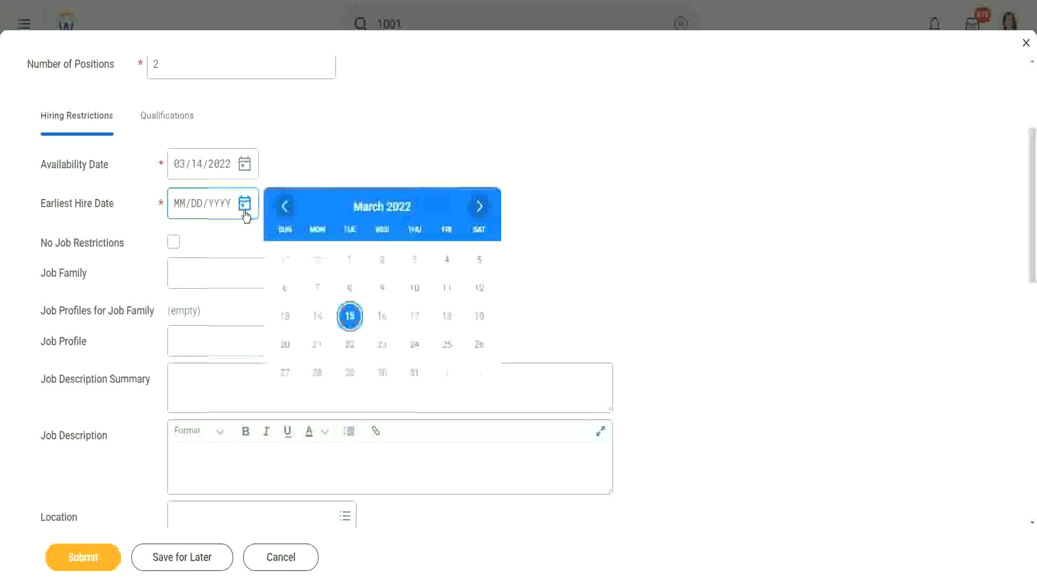
{"action": "left_click", "coordinate": [319, 316]}
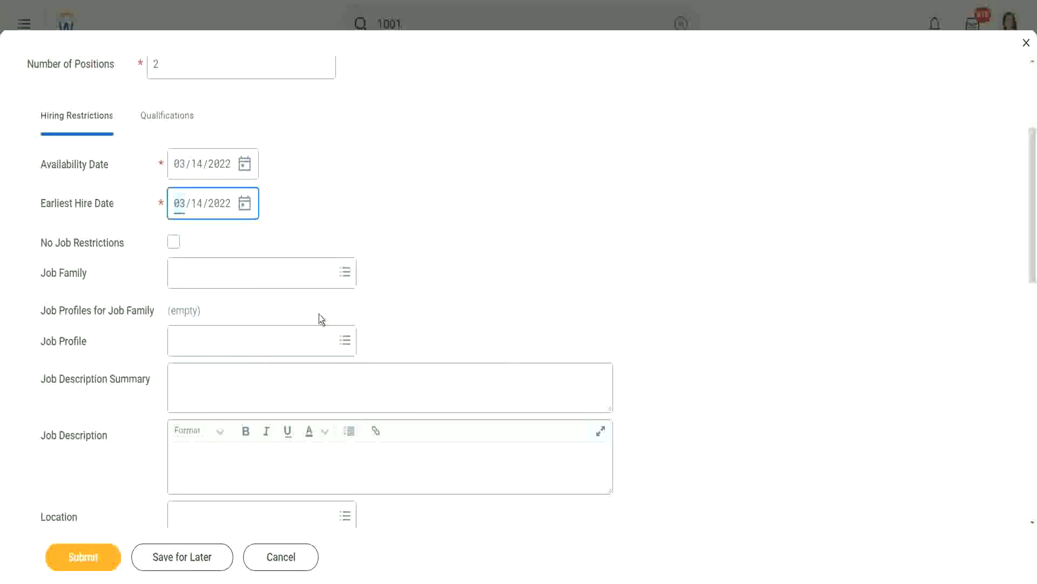
Resolve the earliest hire date error, settling Earliest Hire Date on 03/14/2022.
{"action": "left_click", "coordinate": [247, 208]}
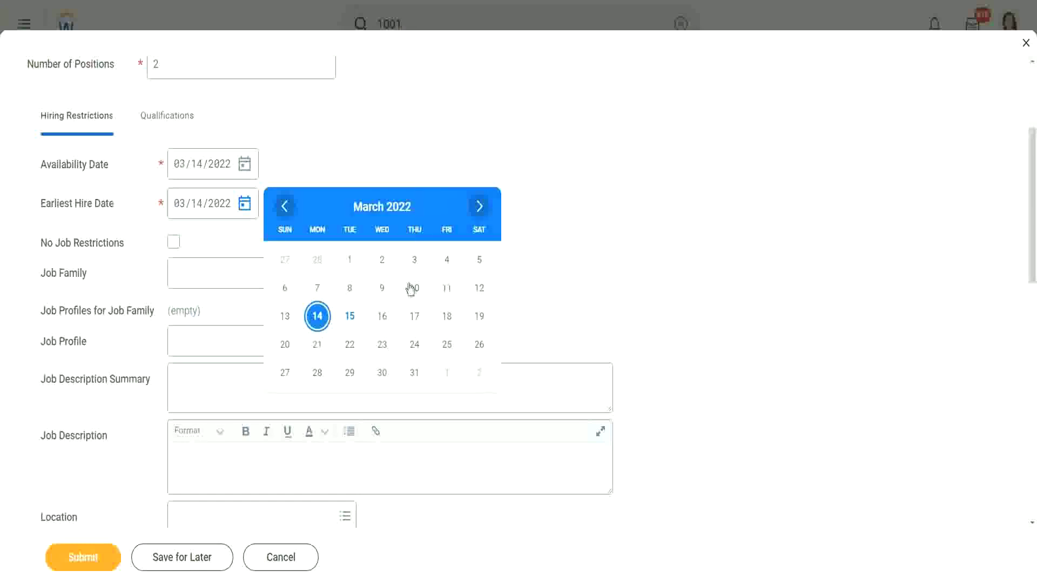
{"action": "left_click", "coordinate": [349, 261]}
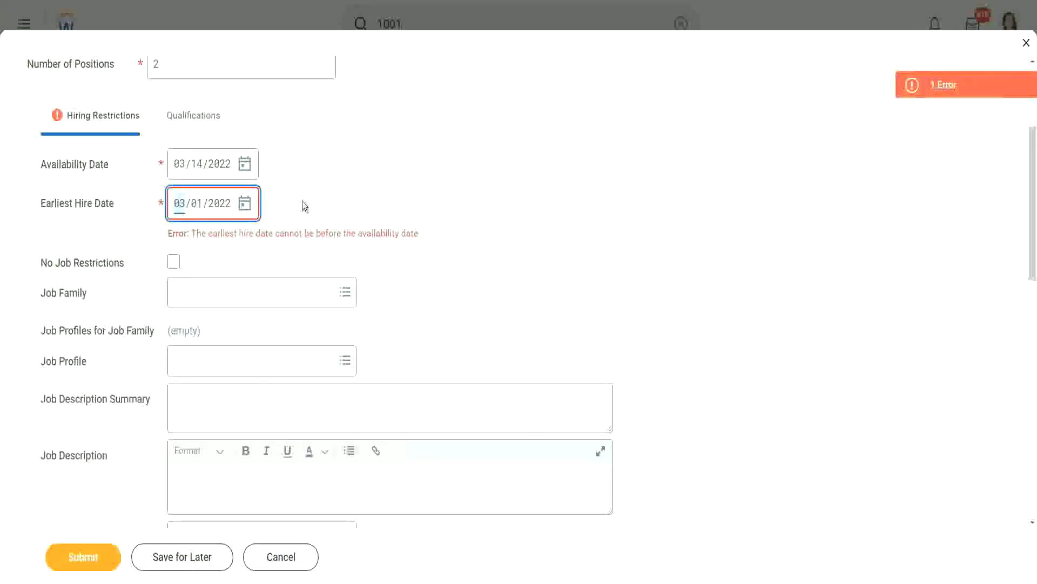
{"action": "left_click", "coordinate": [193, 236]}
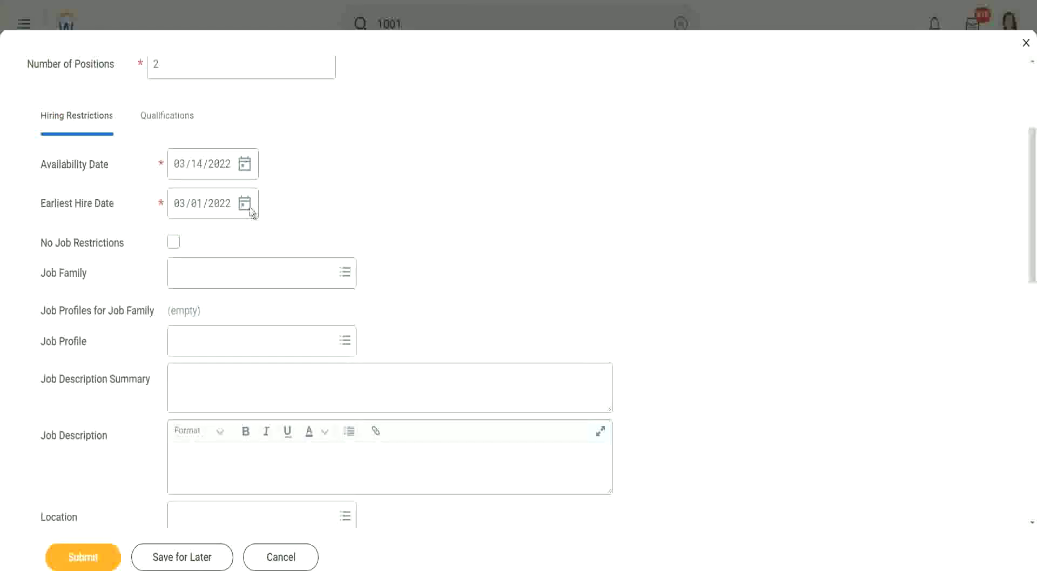
{"action": "left_click", "coordinate": [198, 210]}
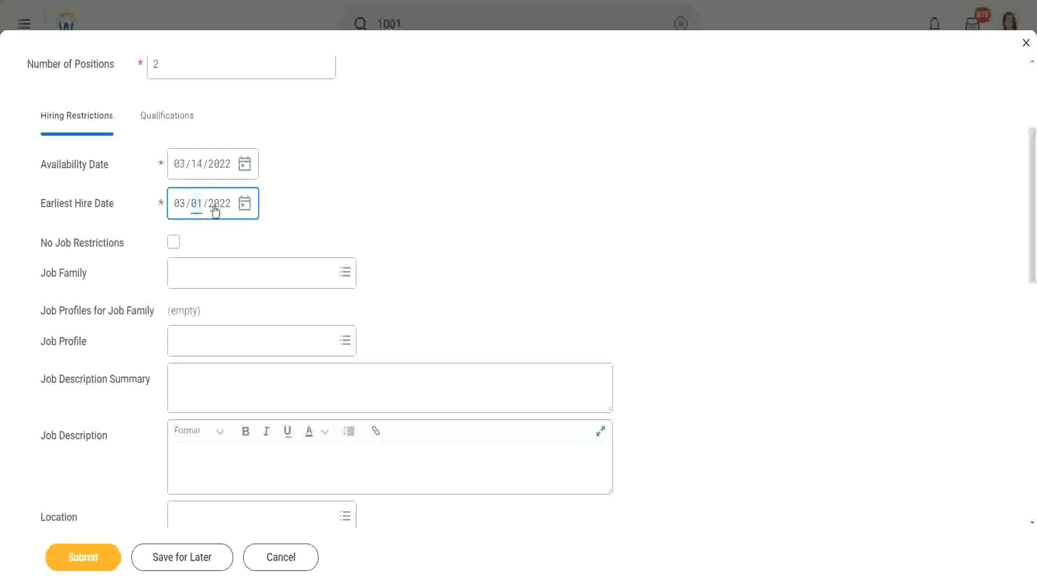
{"action": "type", "text": "02"}
{"action": "left_click", "coordinate": [286, 241]}
{"action": "left_click", "coordinate": [245, 209]}
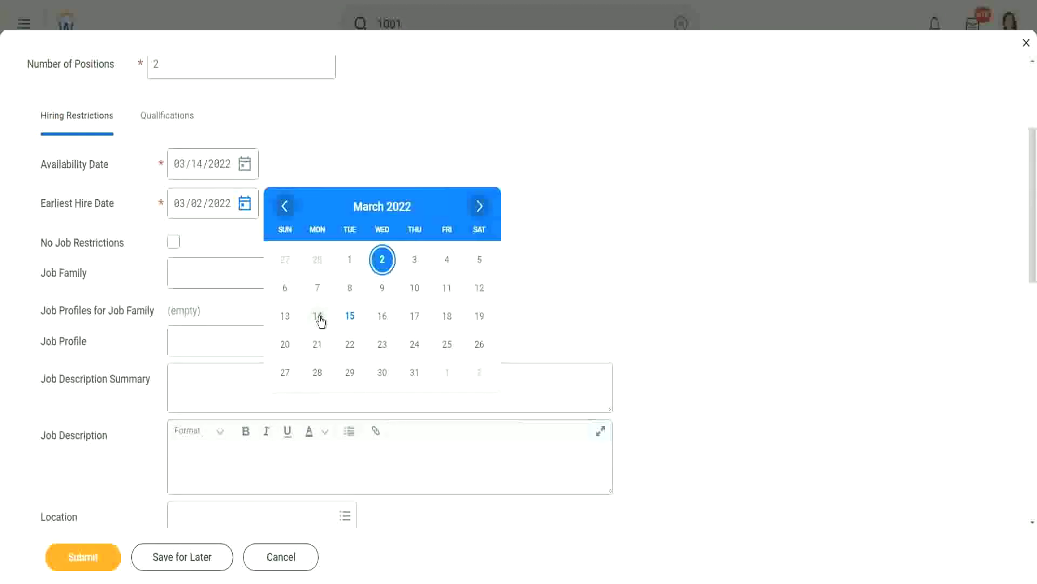
{"action": "left_click", "coordinate": [318, 317]}
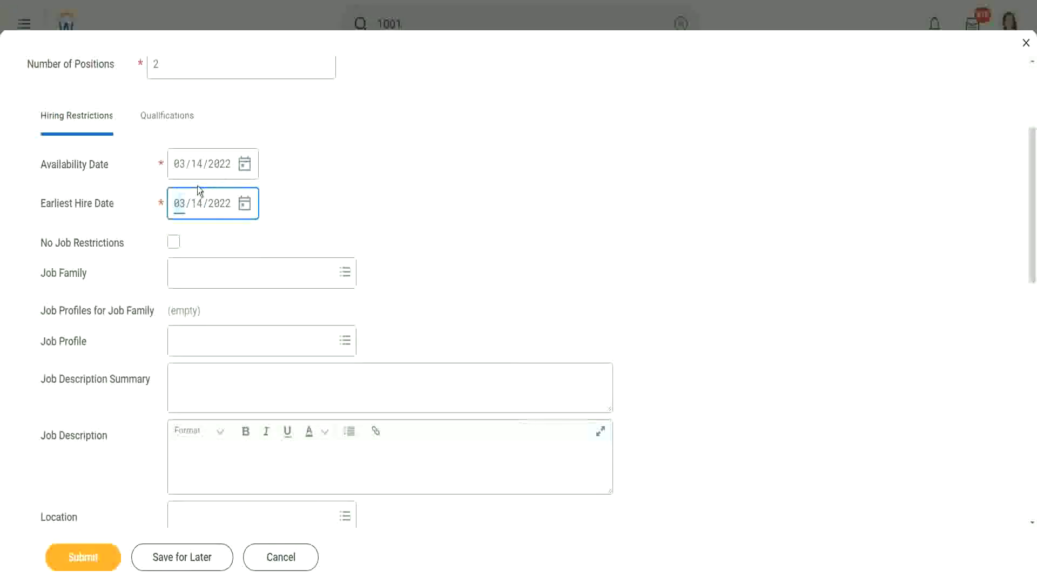
{"action": "left_click", "coordinate": [308, 200]}
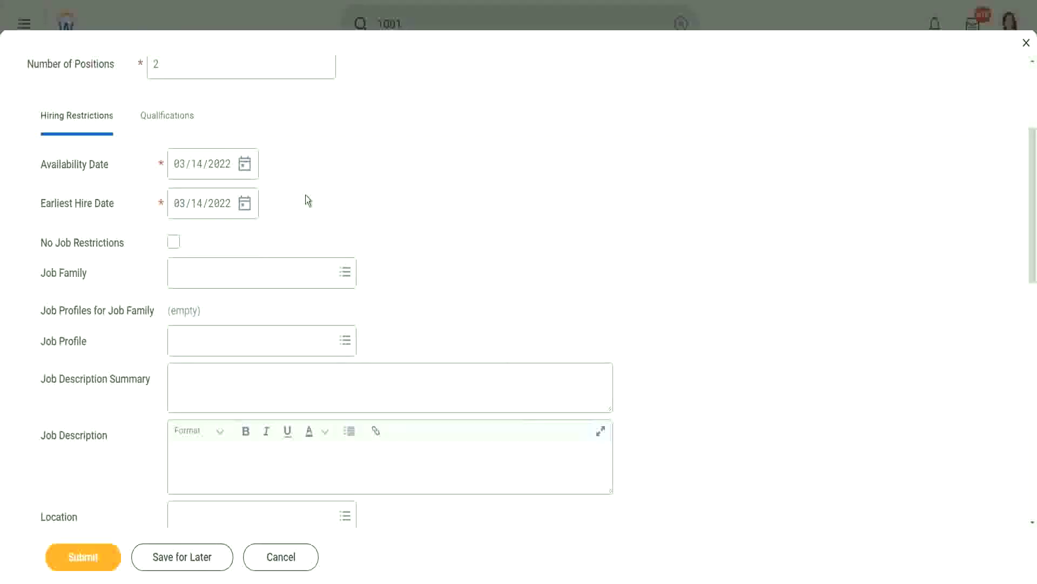